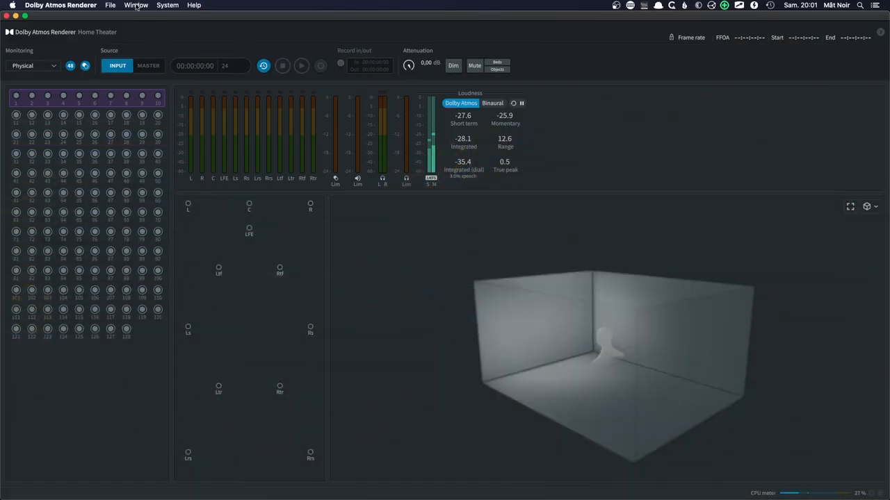
Bring up the Input Configuration window and clear every input's channel assignment.
click(136, 6)
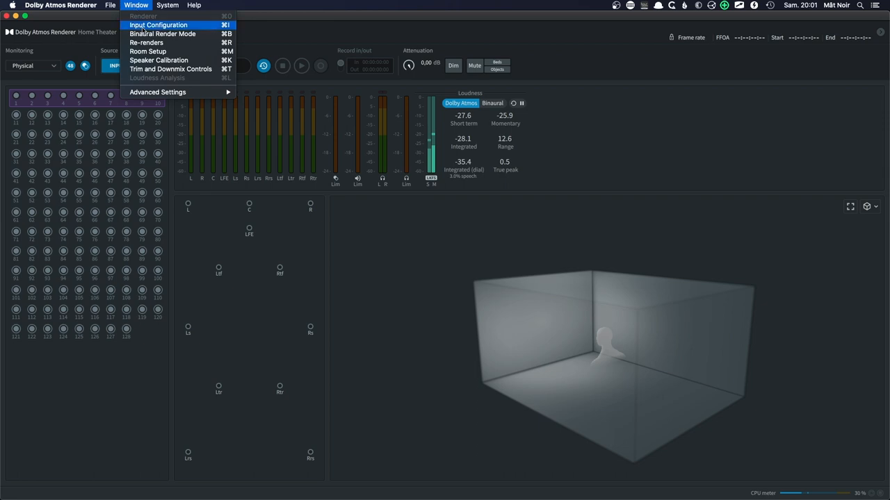
click(141, 28)
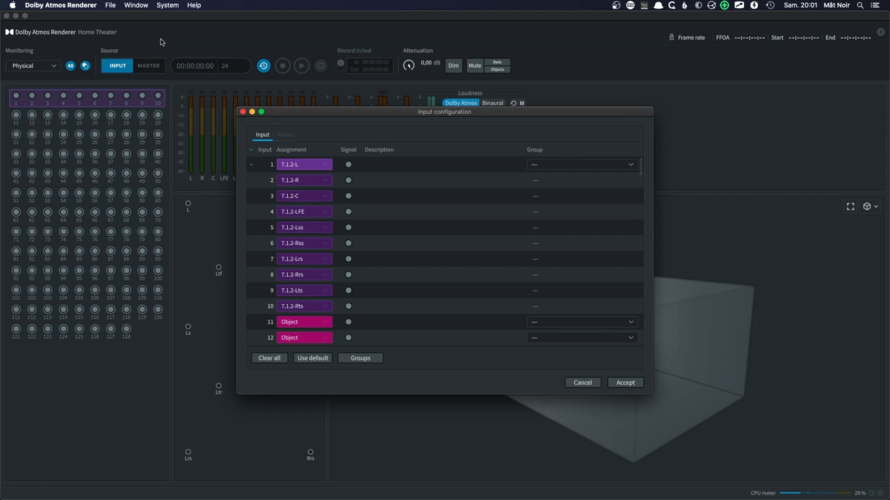
click(280, 360)
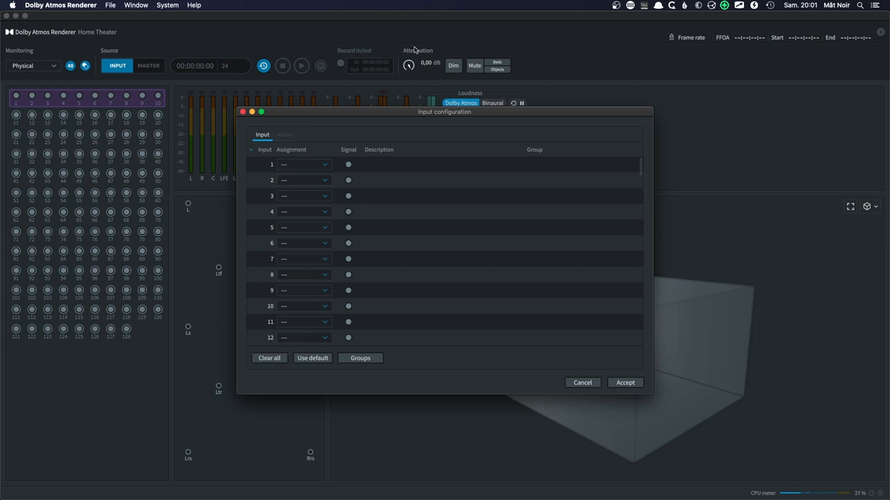
Try assigning inputs 1 and 2 as a 2.0 stereo pair.
click(325, 167)
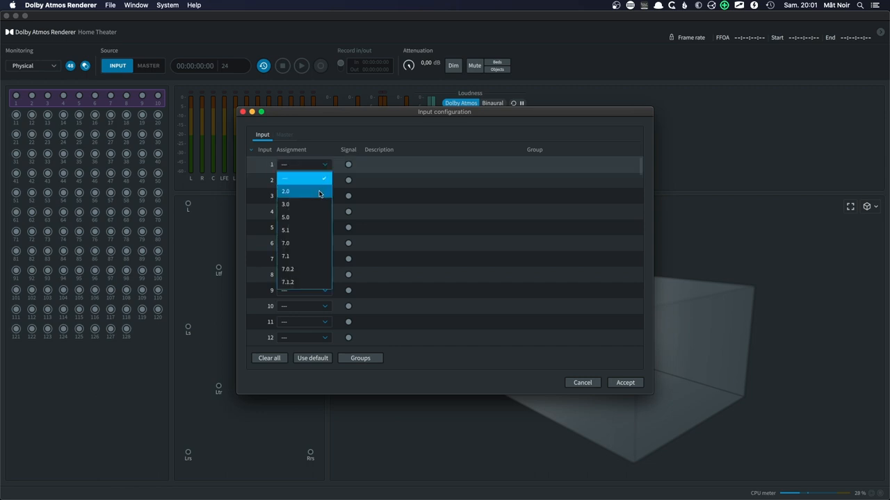
click(321, 193)
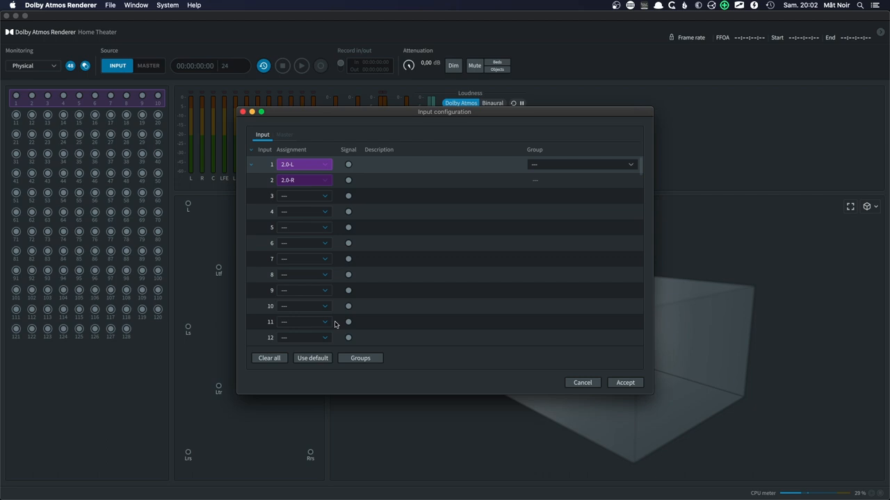
Clear the stereo pair, restore the default 7.1.2 bed and object assignments, and accept them.
click(281, 360)
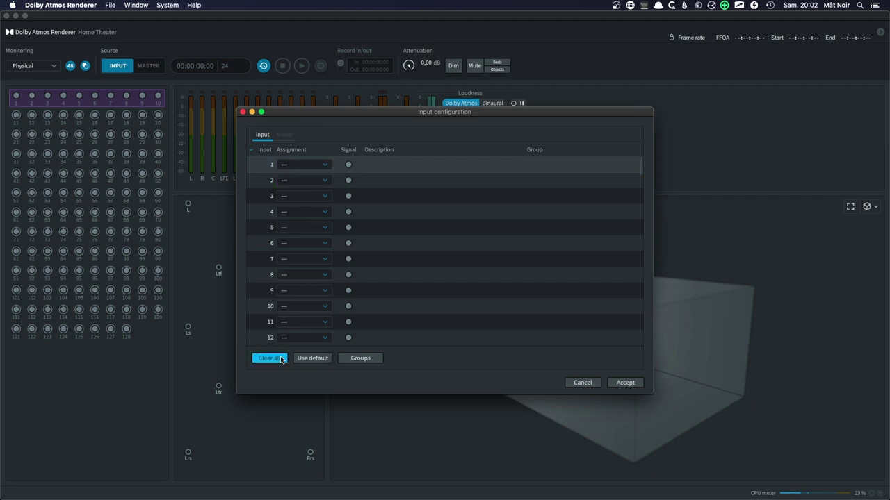
click(320, 361)
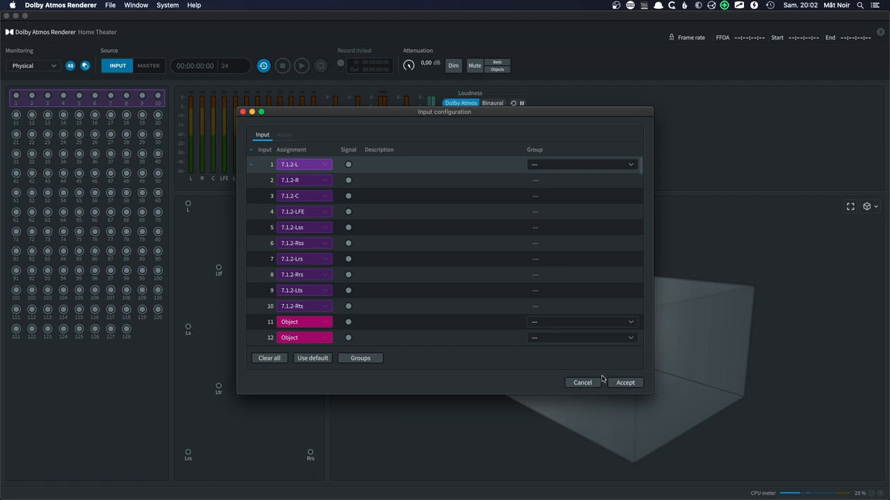
click(626, 383)
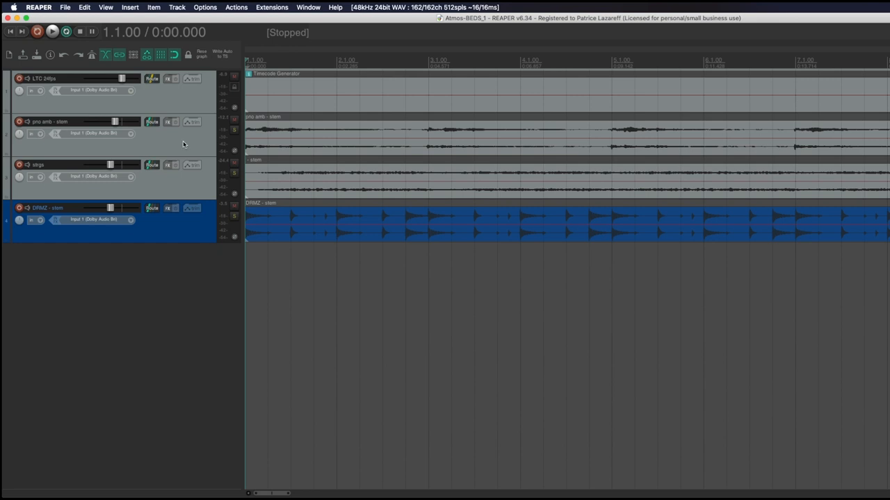
Play the Atmos-BEDS project's stems briefly, then stop back at the start.
key(space)
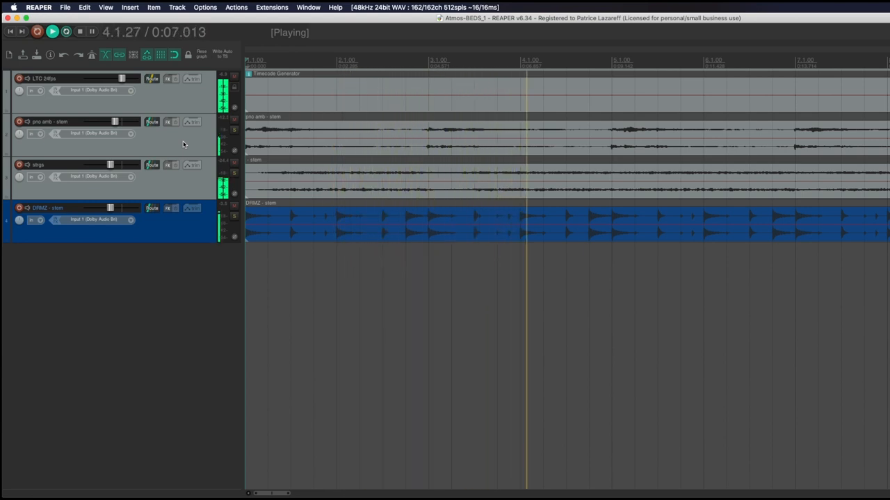
key(space)
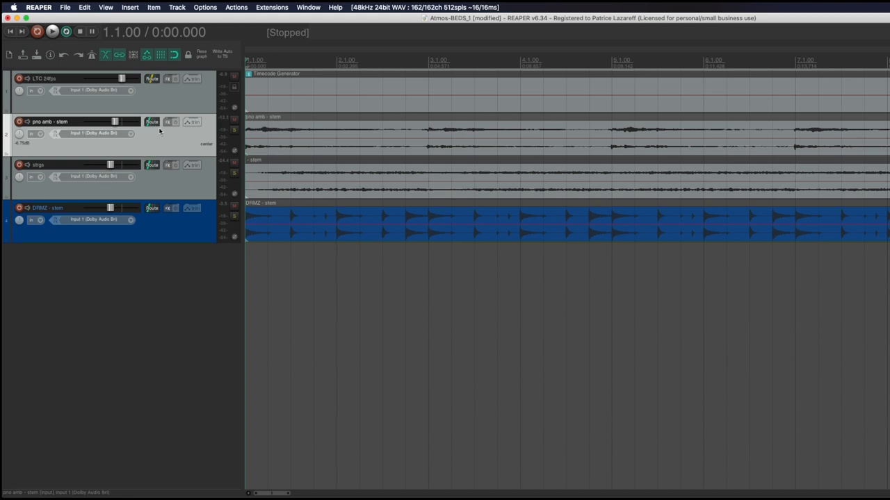
Show the pno amb stem's routing window over the renderer and play so inputs 1–2 light up.
click(153, 123)
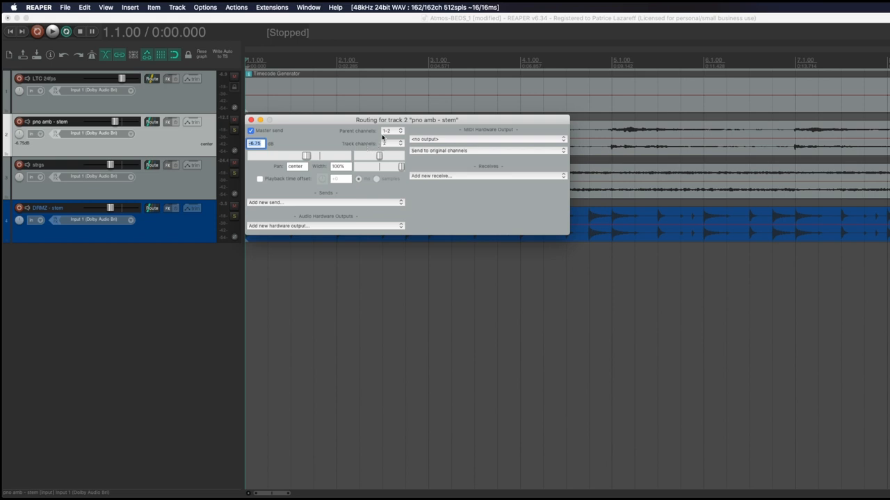
drag(383, 125, 384, 27)
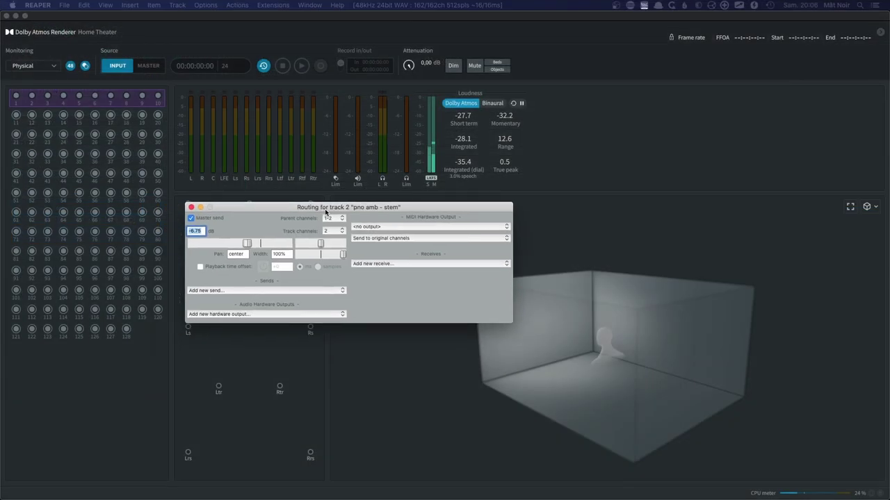
drag(325, 212, 322, 207)
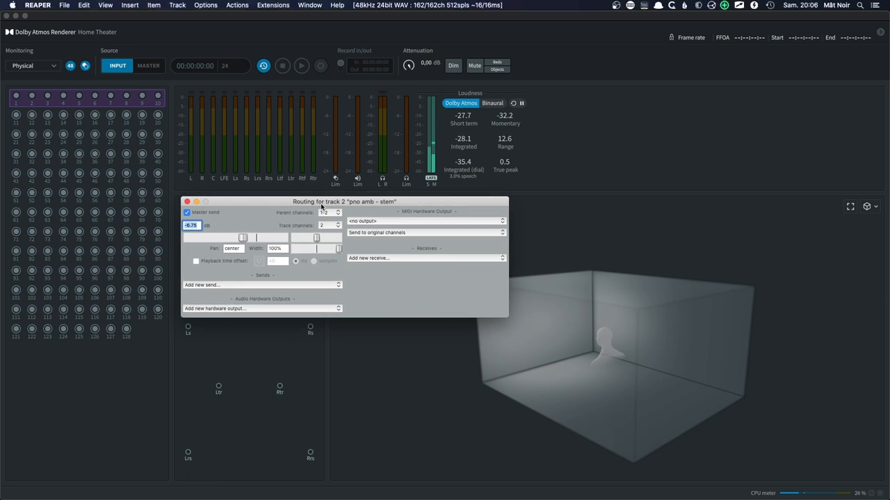
key(space)
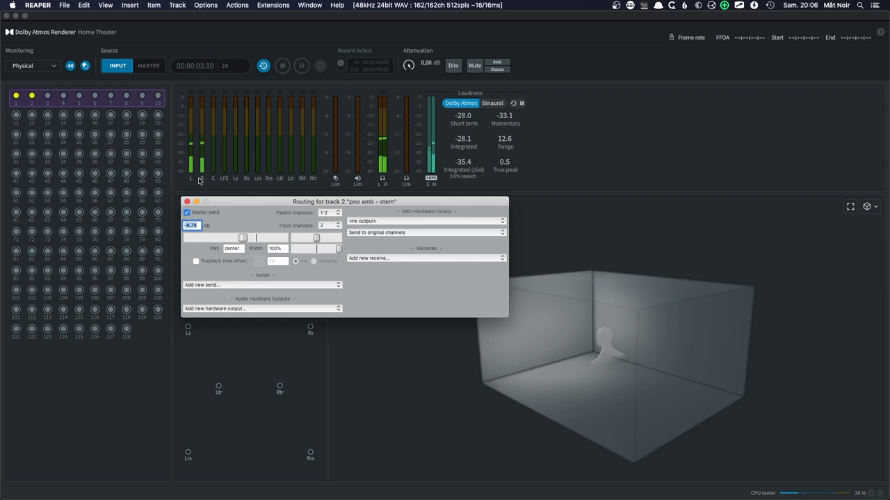
Step the stem's parent channels through 3-4, 5-6 and 7-8, ending on the rear surrounds.
click(327, 214)
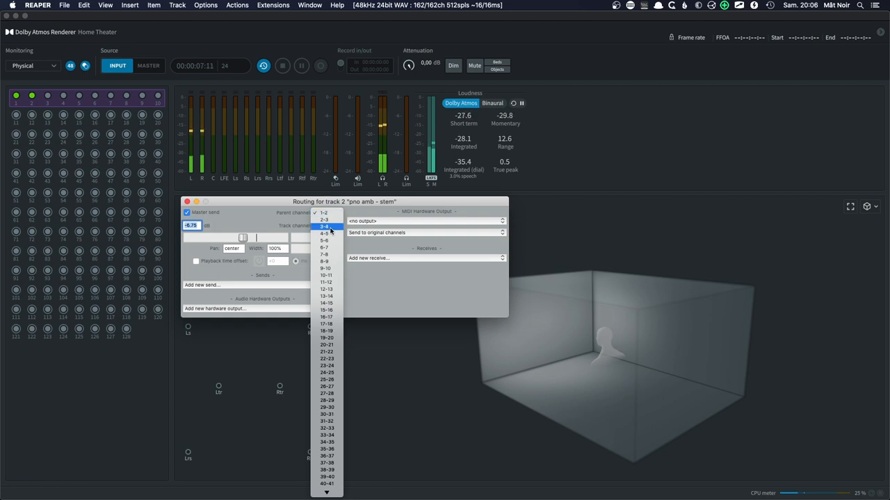
click(326, 227)
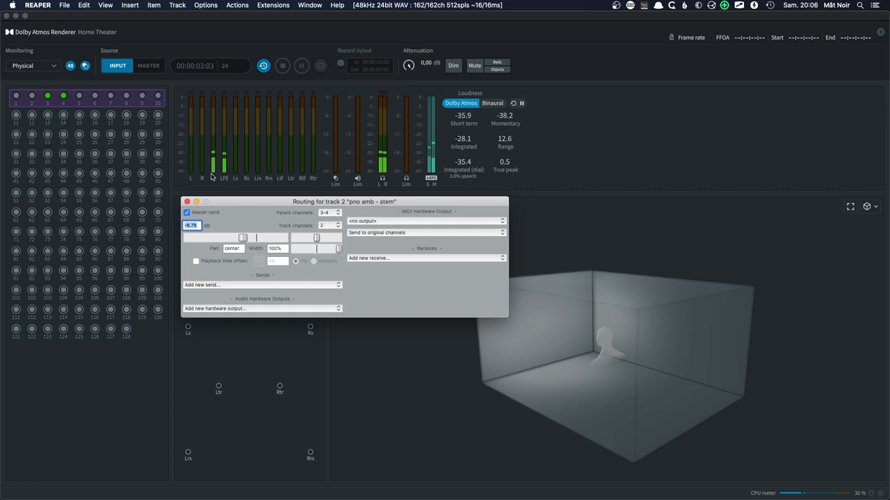
click(326, 212)
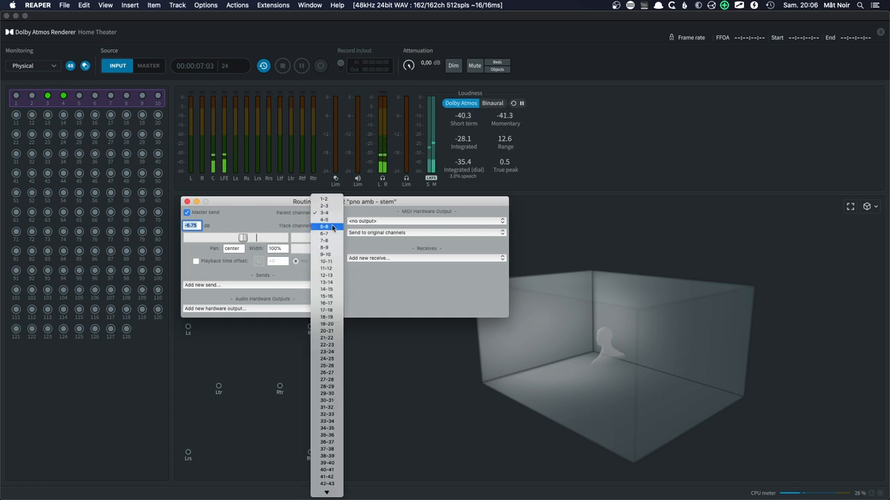
click(326, 226)
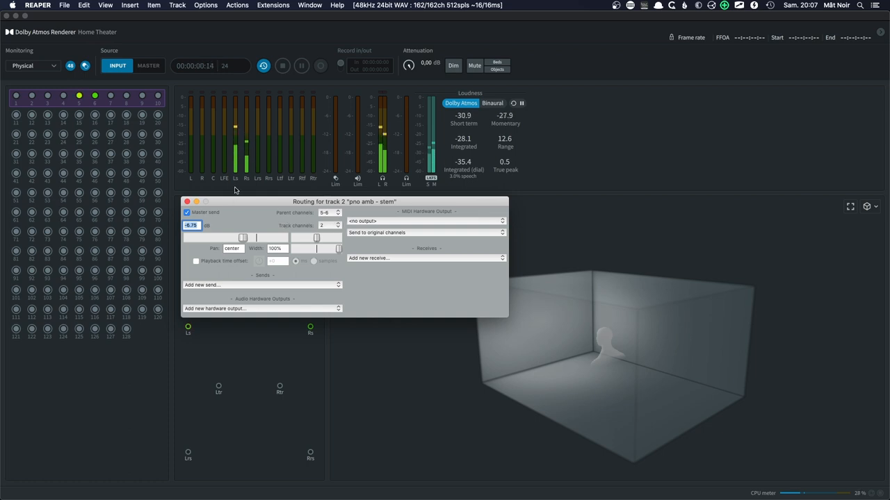
click(324, 213)
click(328, 229)
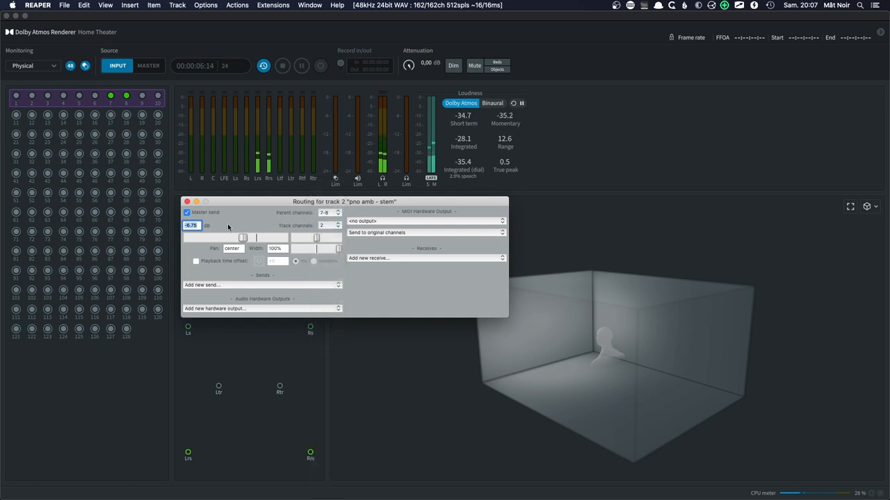
Send the pno amb stem to parent channels 9-10, feeding the top rear speakers.
click(337, 213)
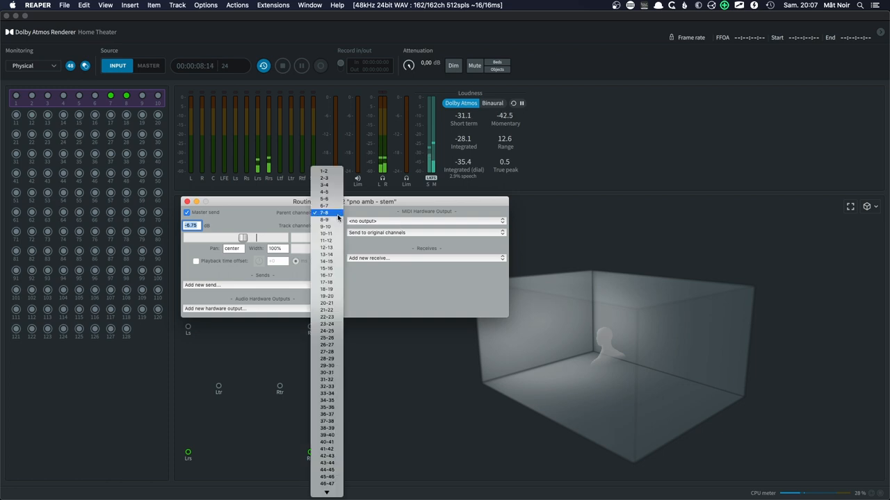
click(327, 227)
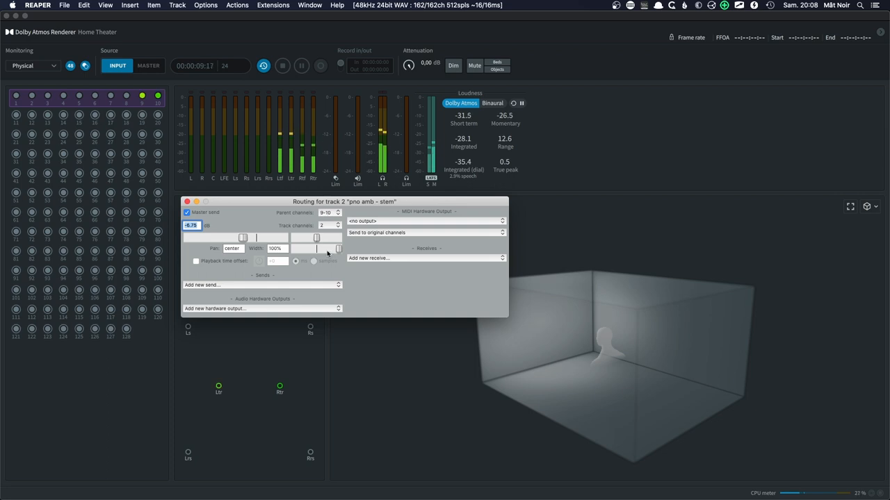
click(316, 241)
Pan the stem fully left, then fully right, and reset the pan to center.
drag(316, 241, 293, 240)
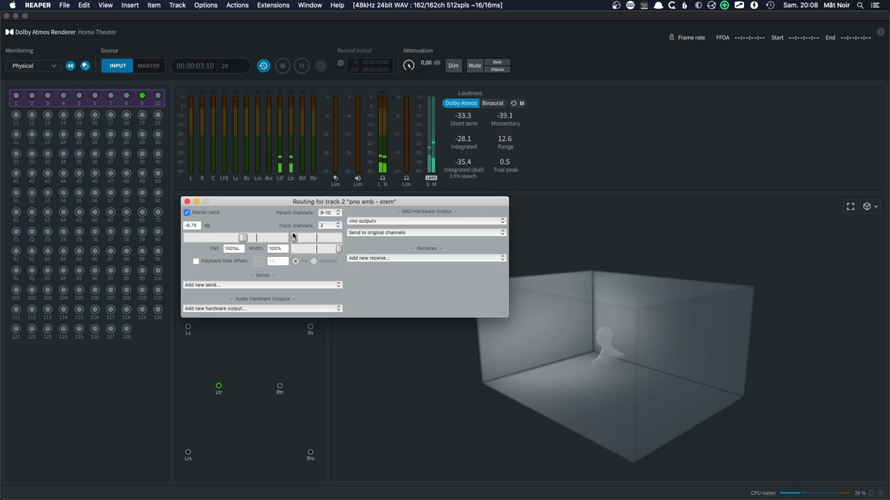
mouse_move(293, 237)
mouse_down()
mouse_move(339, 237)
mouse_move(317, 237)
mouse_up()
double_click(318, 238)
Send the pno amb stem back to parent channels 7-8.
click(334, 212)
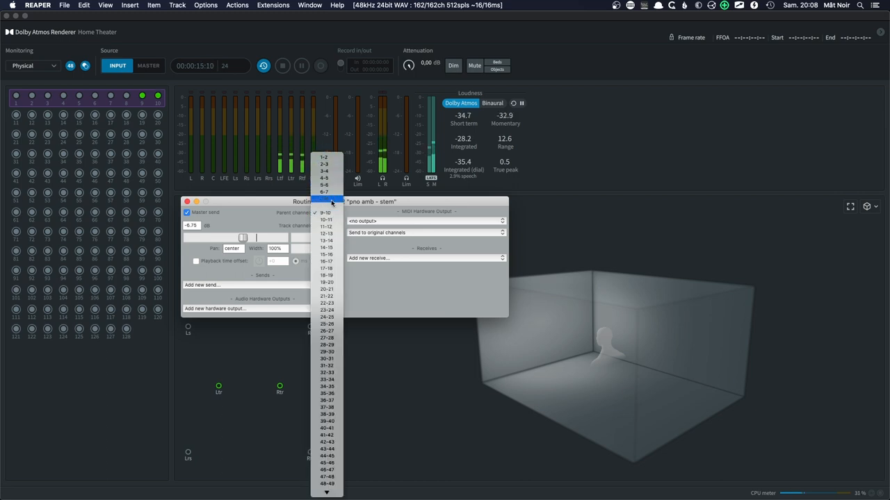
click(331, 199)
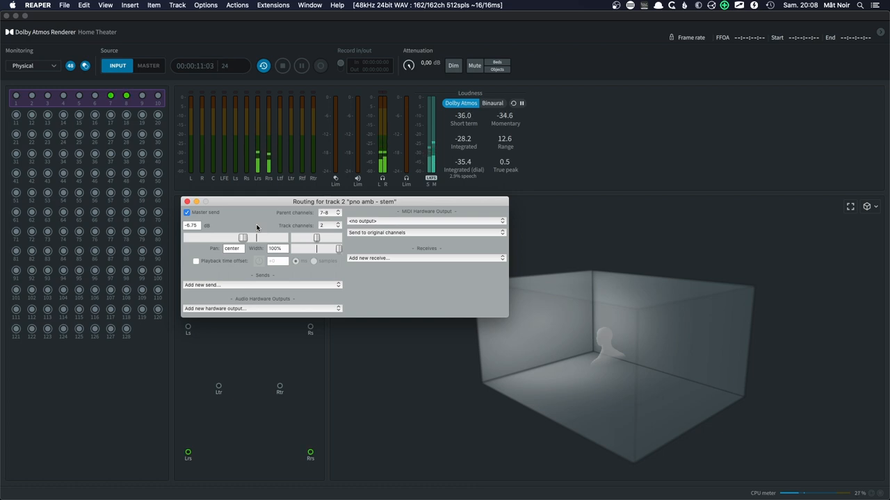
drag(377, 205, 369, 203)
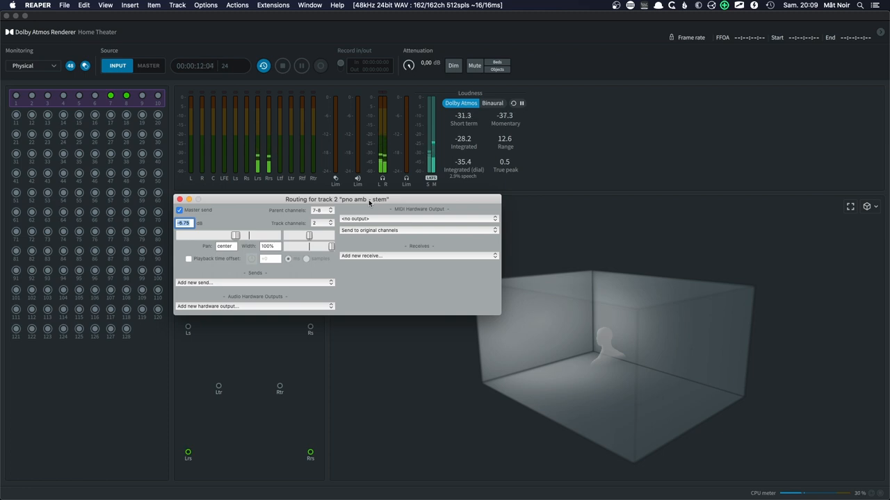
Return the stem to parent channels 1-2 and close its routing settings.
click(321, 211)
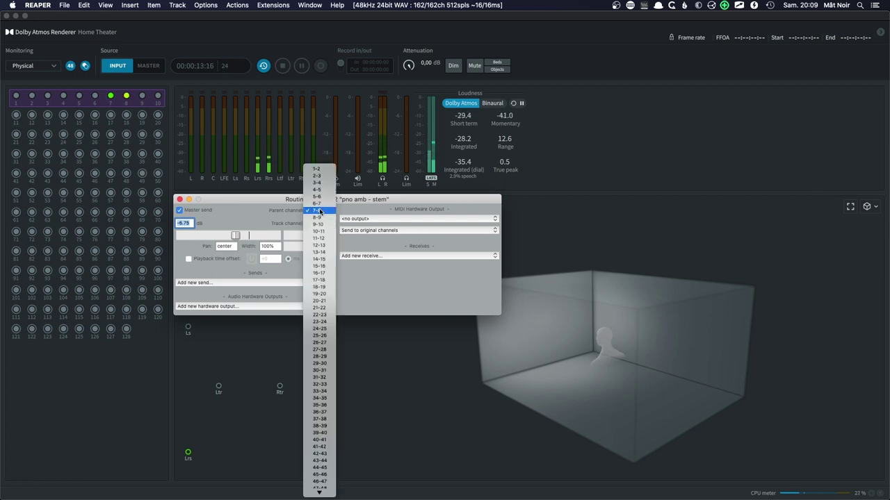
click(320, 171)
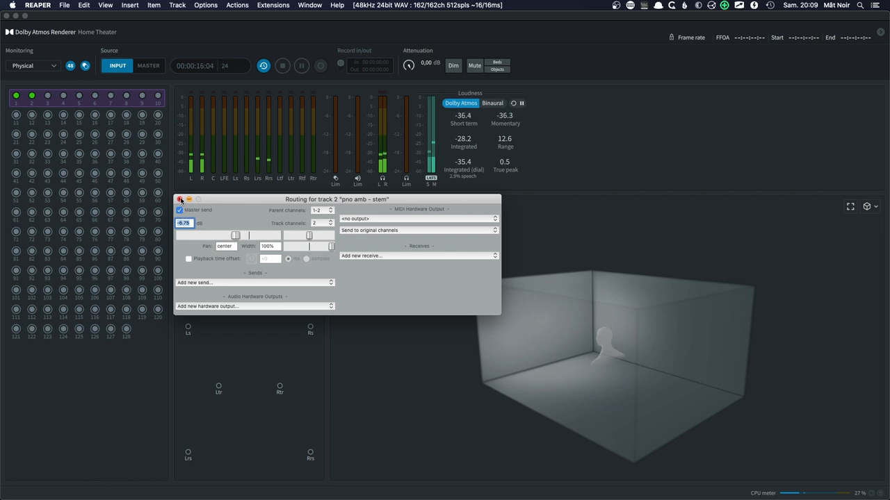
click(179, 199)
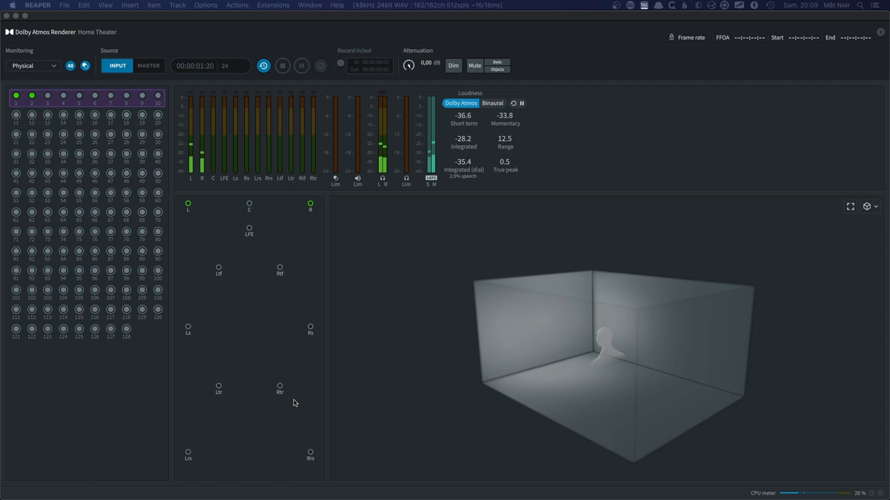
Stop playback and make the pno amb stem 10 track channels wide, feeding parents 1-10.
key(space)
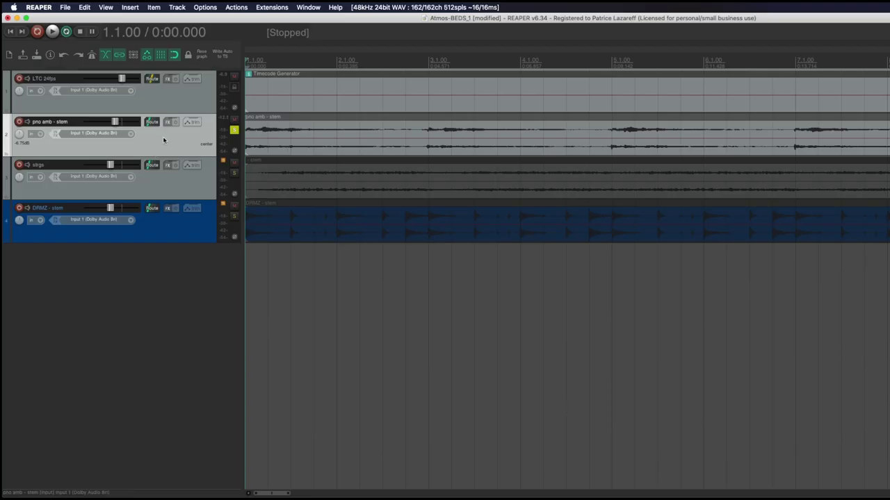
click(151, 122)
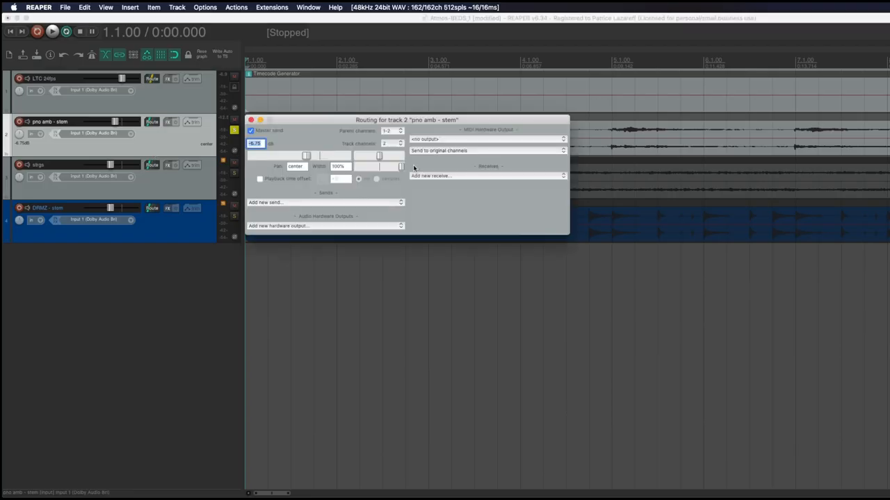
click(386, 145)
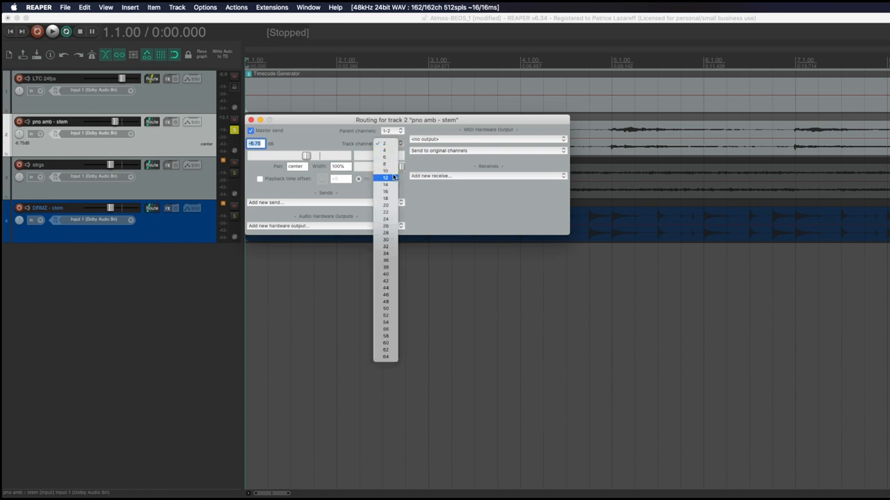
click(387, 172)
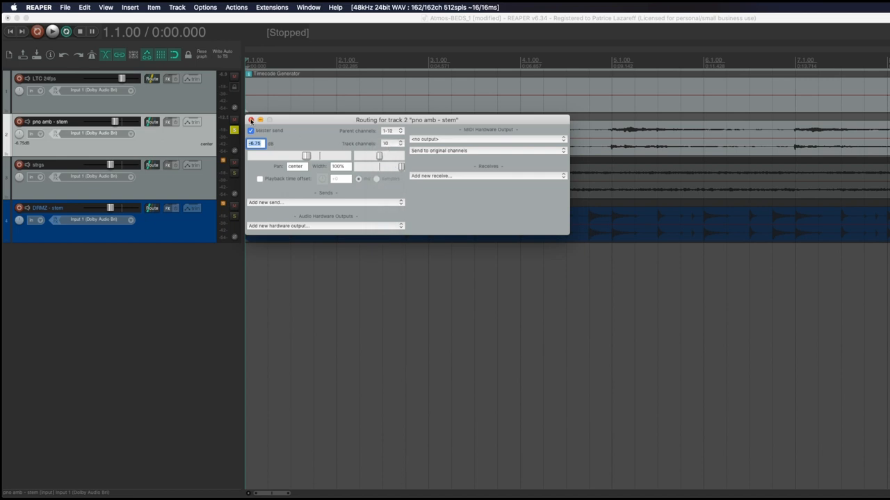
Add ReaSurroundPan (2 in, 10 out, 7.1.2) to the stem and place its window over the renderer.
click(250, 120)
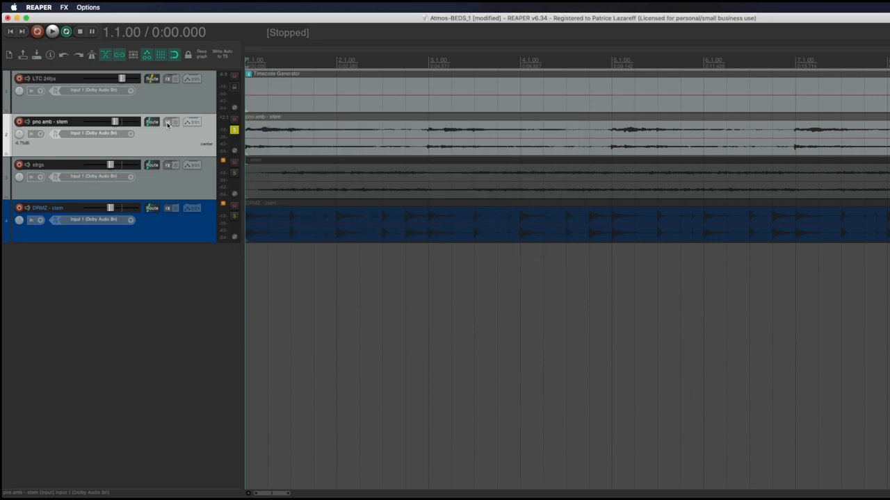
click(168, 123)
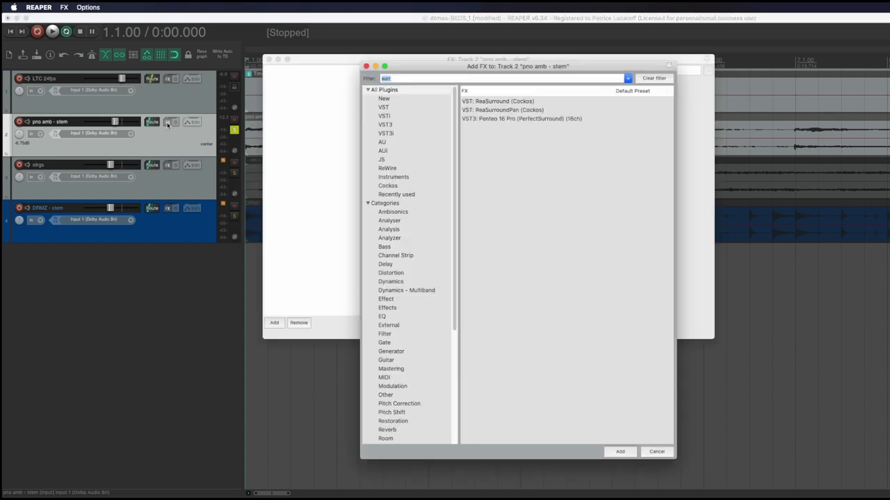
double_click(497, 113)
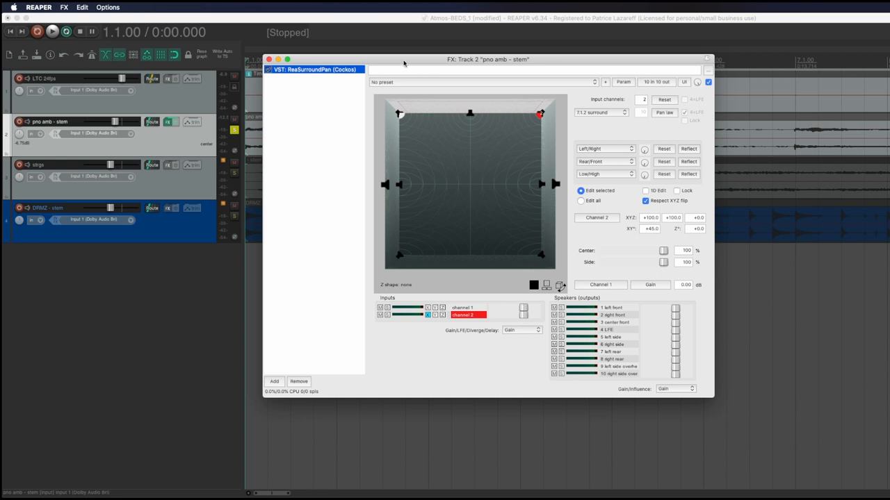
mouse_move(403, 63)
mouse_down()
mouse_move(313, 203)
mouse_move(491, 100)
mouse_up()
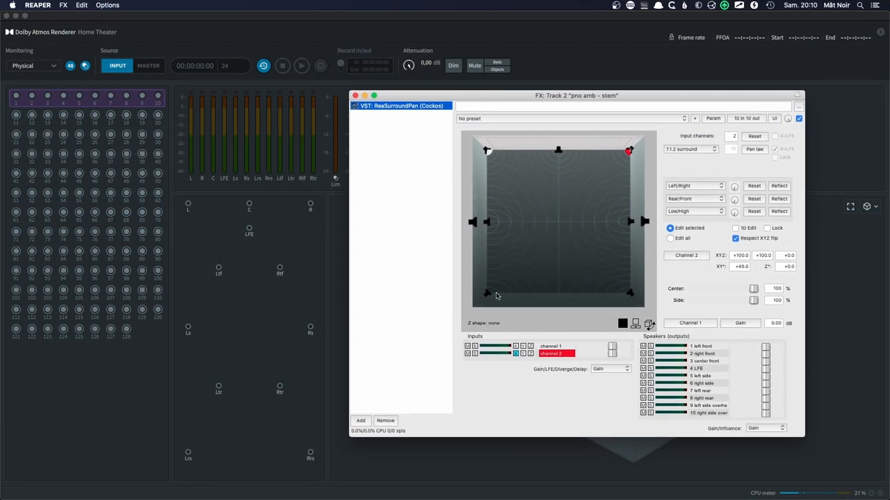
During playback, pan both piano channels to the rear of the room, then forward, and stop.
key(space)
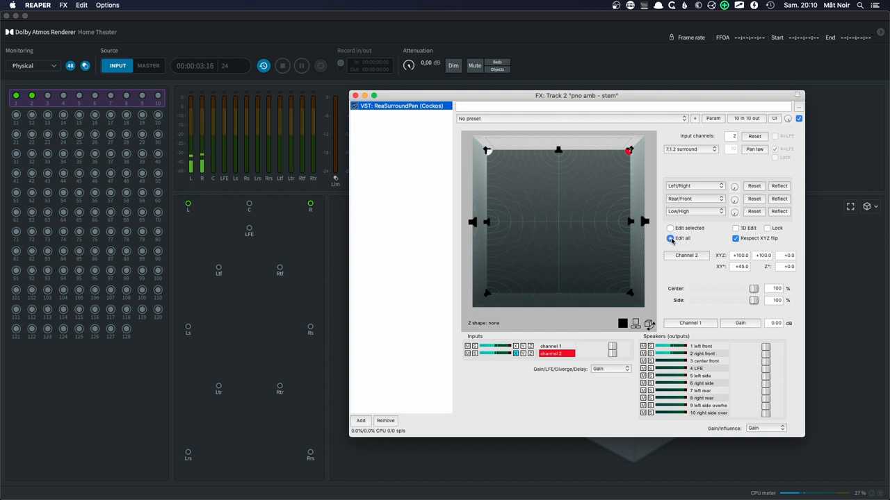
mouse_move(489, 153)
mouse_down()
mouse_move(512, 199)
mouse_move(547, 174)
mouse_move(486, 223)
mouse_move(476, 299)
mouse_up()
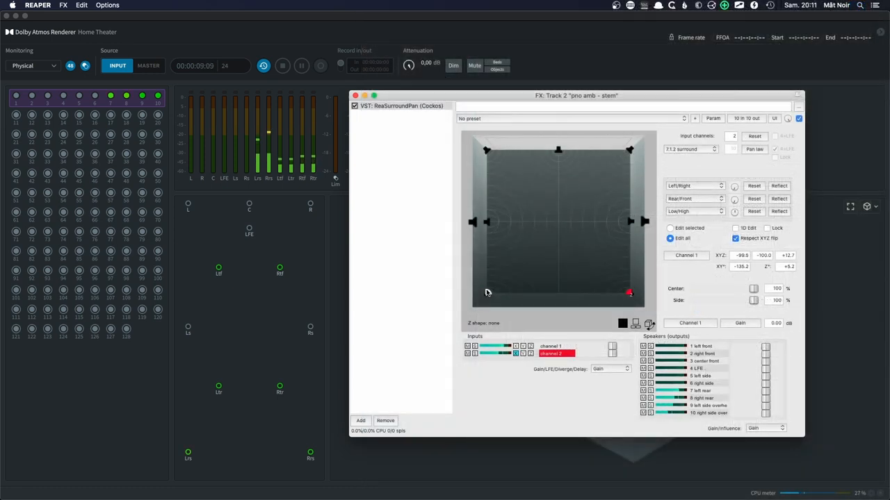
drag(486, 291, 517, 190)
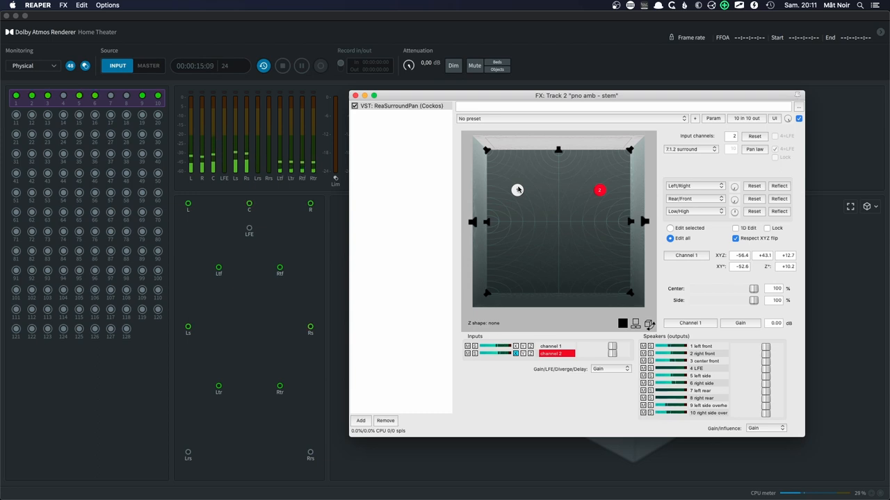
key(space)
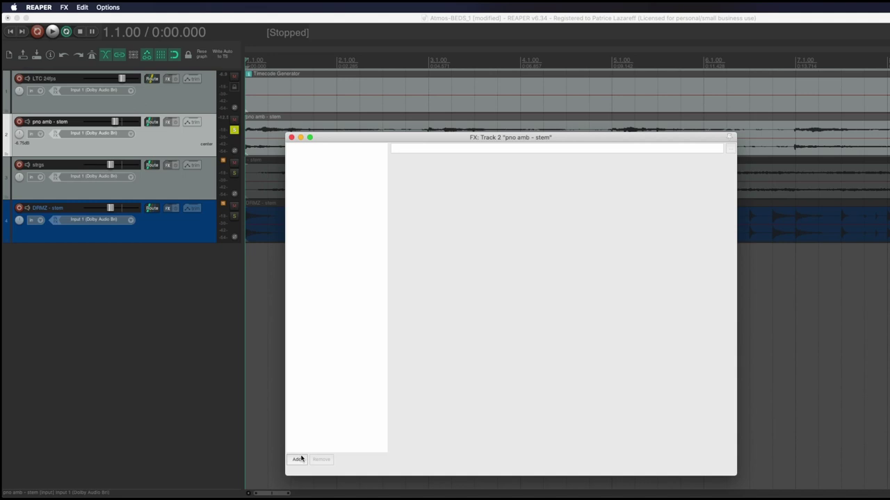
Add VST3 Penteo 16 Pro (PerfectSurround) to the piano ambience stem's FX chain.
click(299, 458)
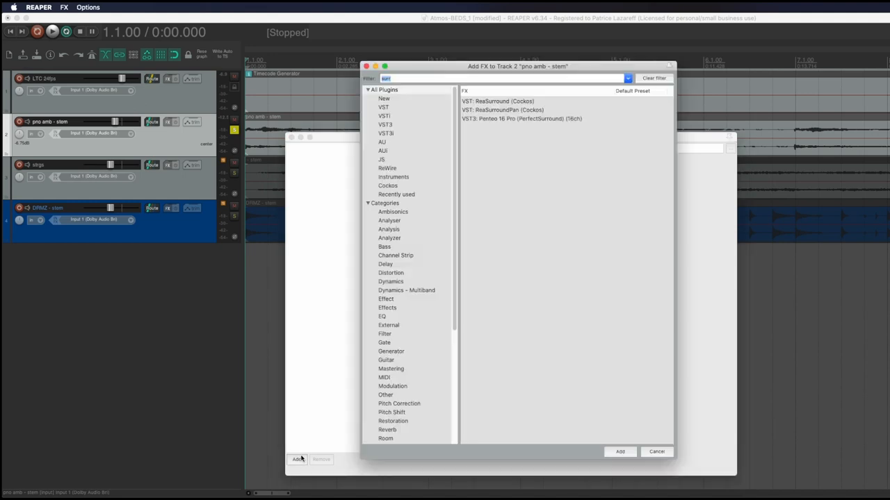
click(489, 120)
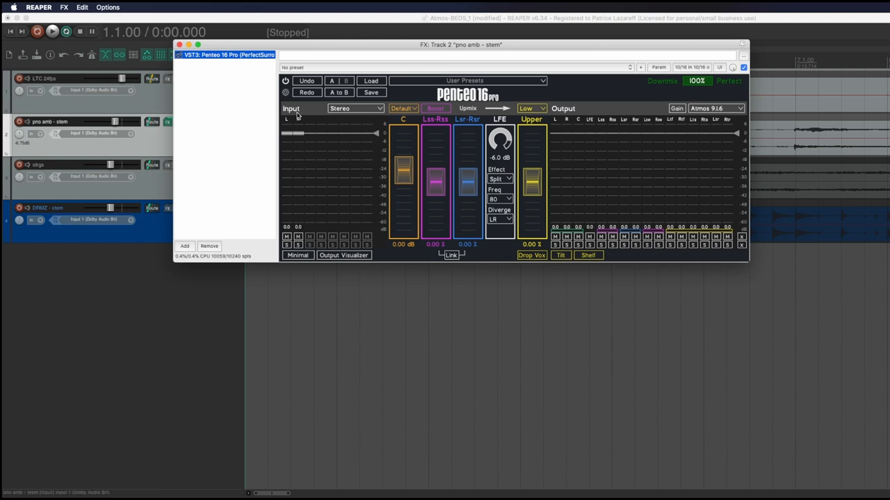
Set Penteo's output format to Atmos 7.1.2.
click(715, 109)
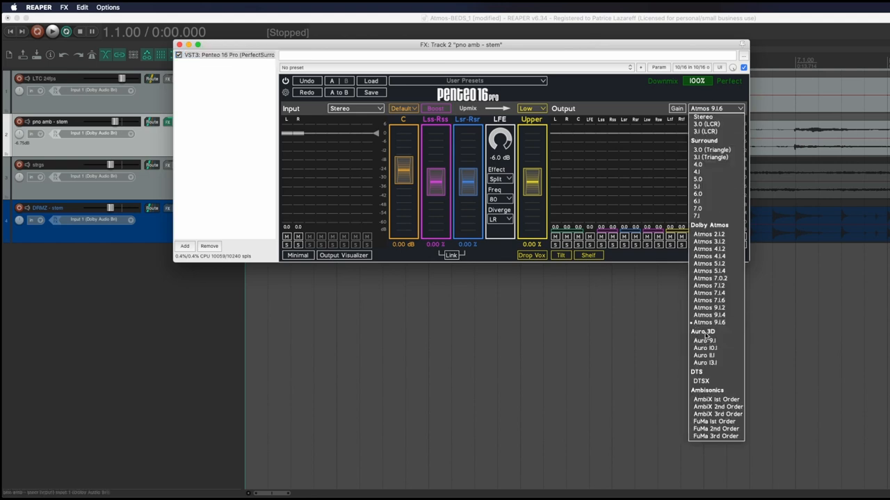
click(717, 287)
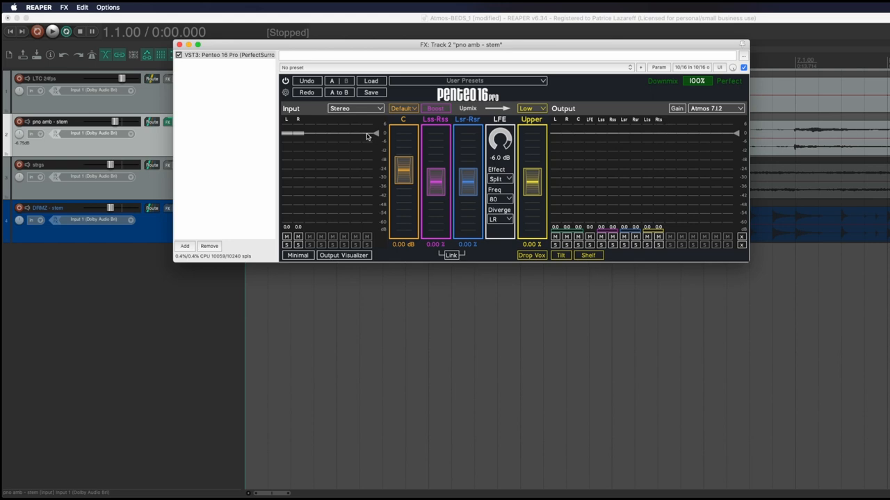
Review Penteo's input and output channel orders in Settings, leaving both unchanged.
click(287, 93)
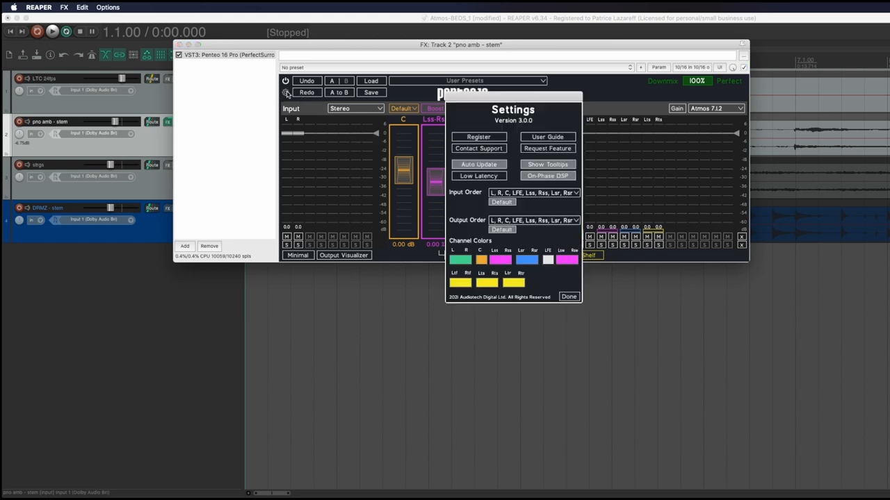
click(531, 194)
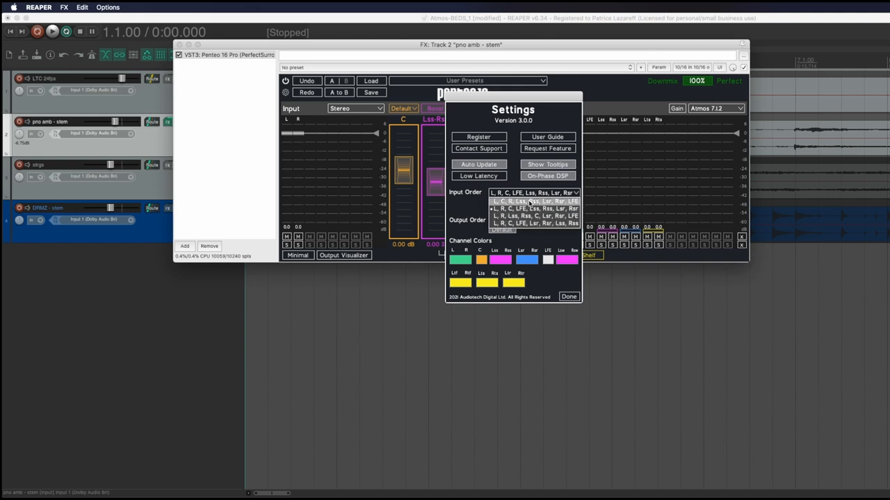
click(459, 213)
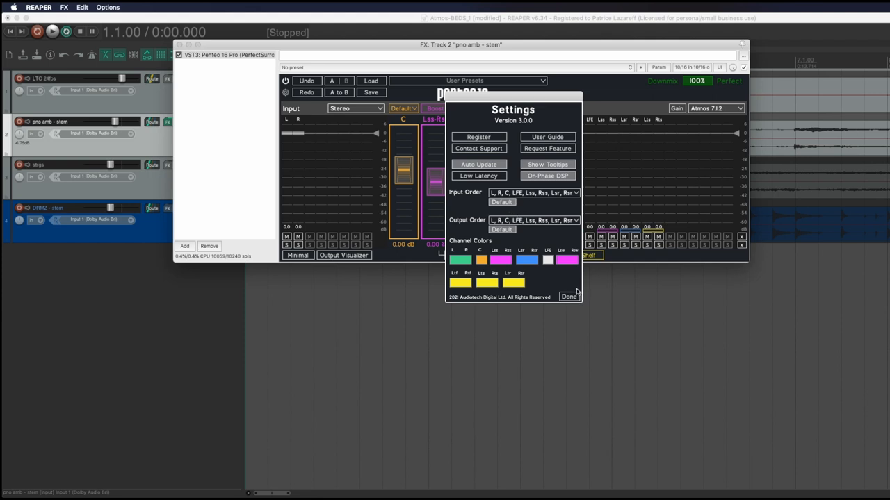
click(561, 222)
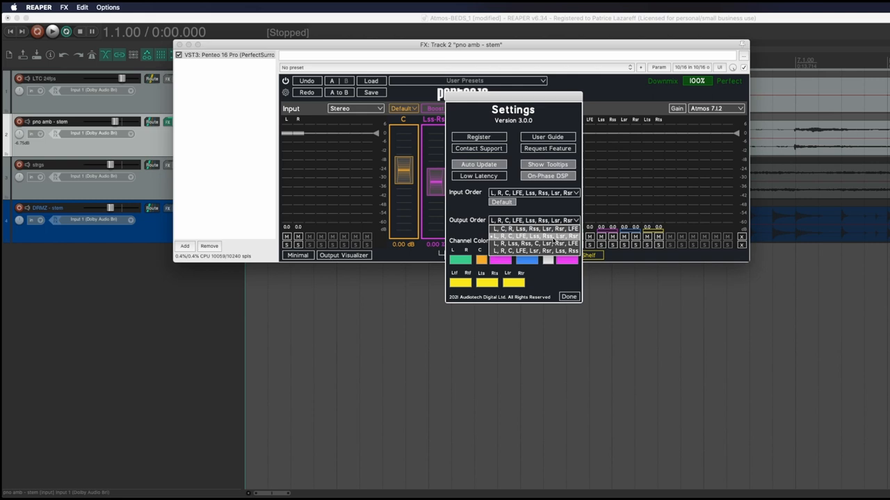
click(453, 231)
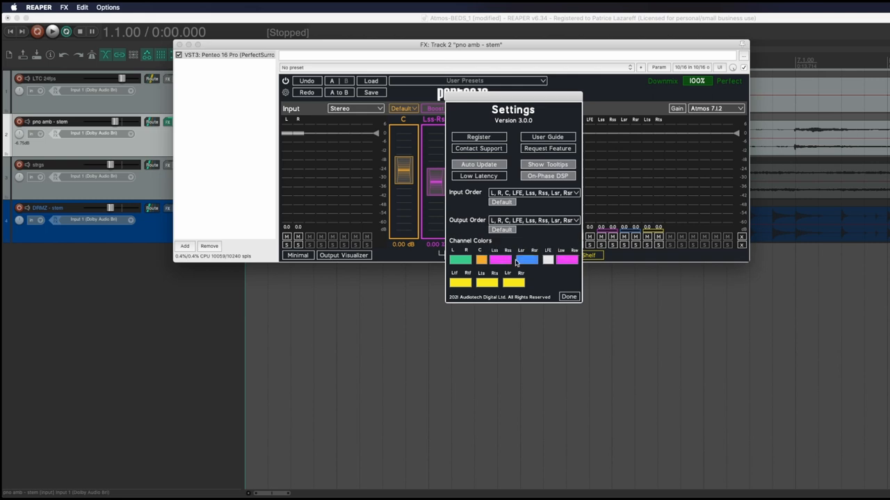
click(569, 297)
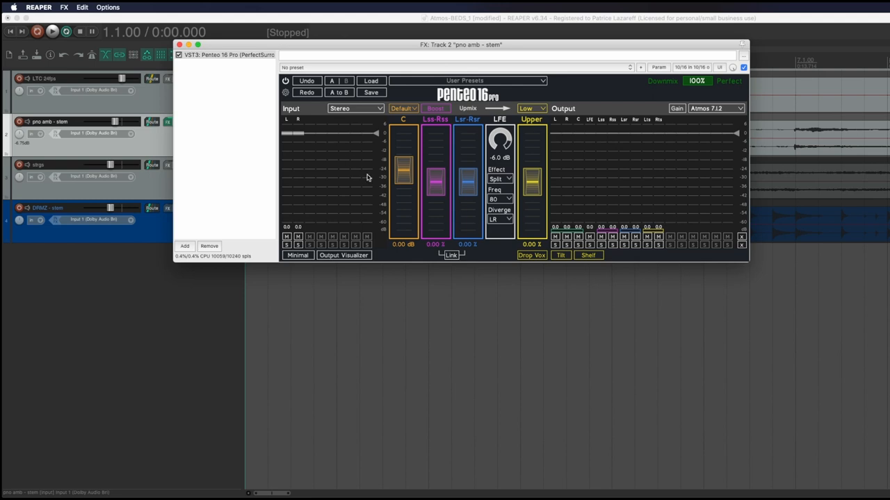
Play back and toggle Penteo's bypass to compare, ending with the upmixer active.
key(space)
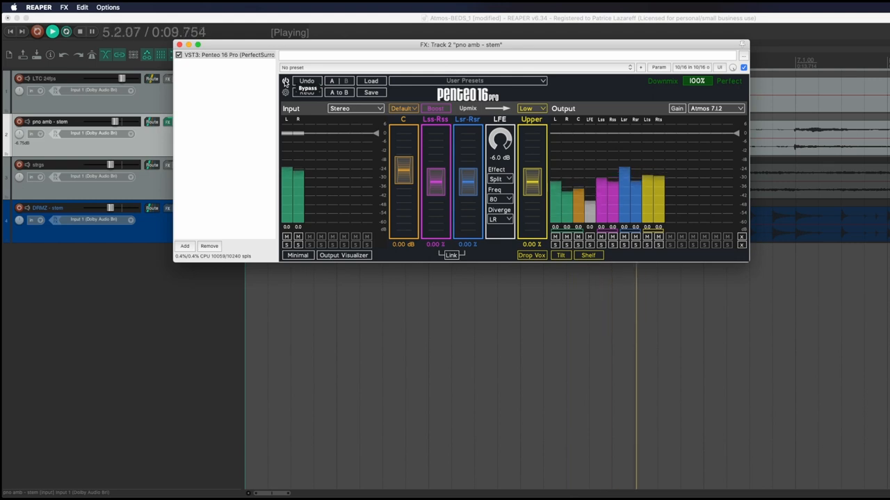
click(285, 82)
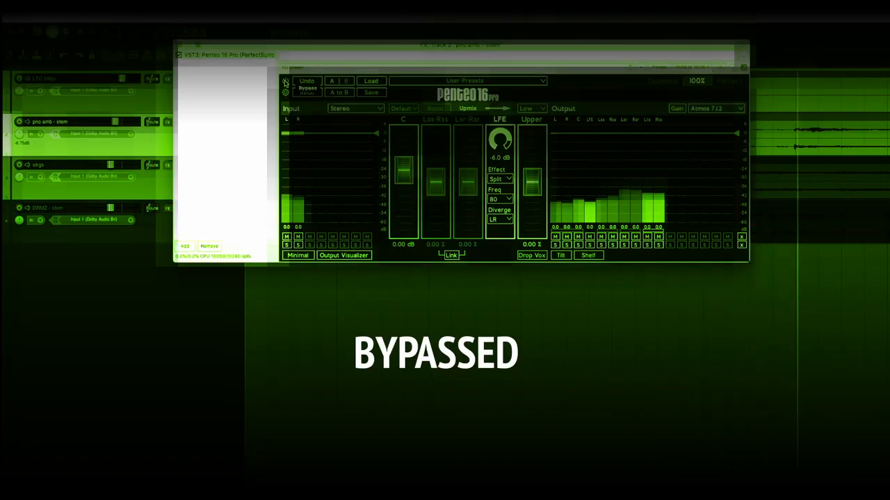
click(285, 82)
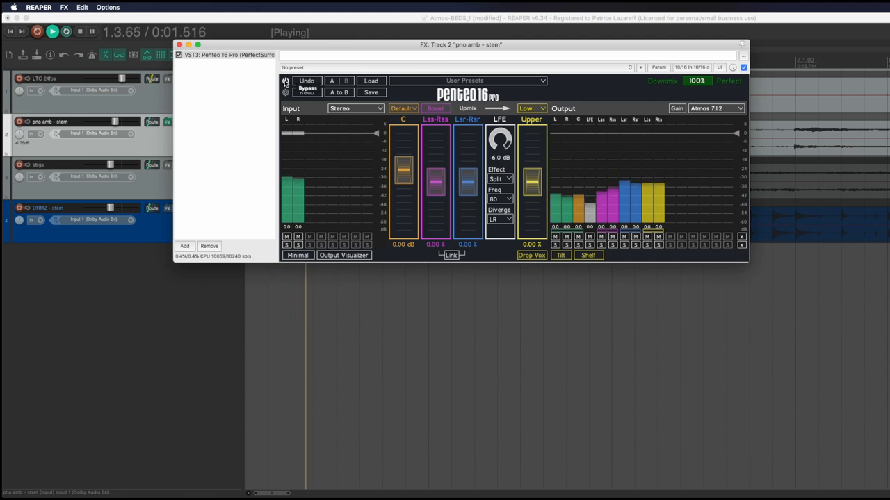
click(285, 82)
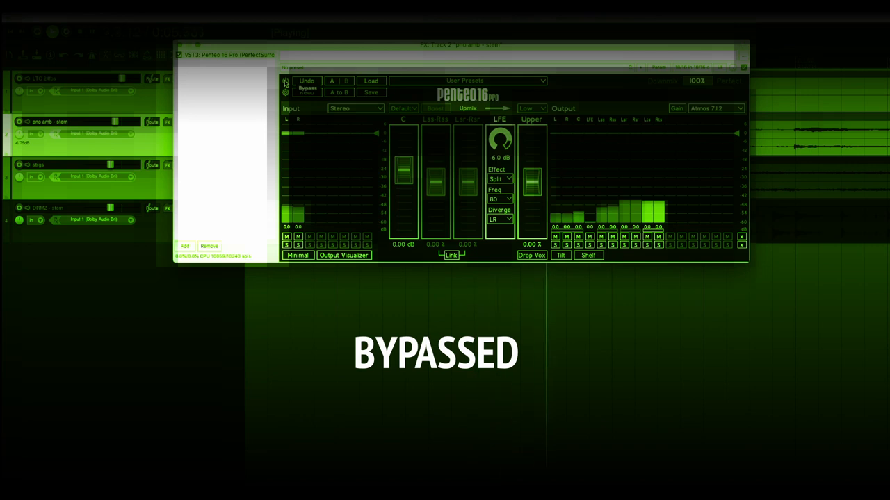
click(285, 82)
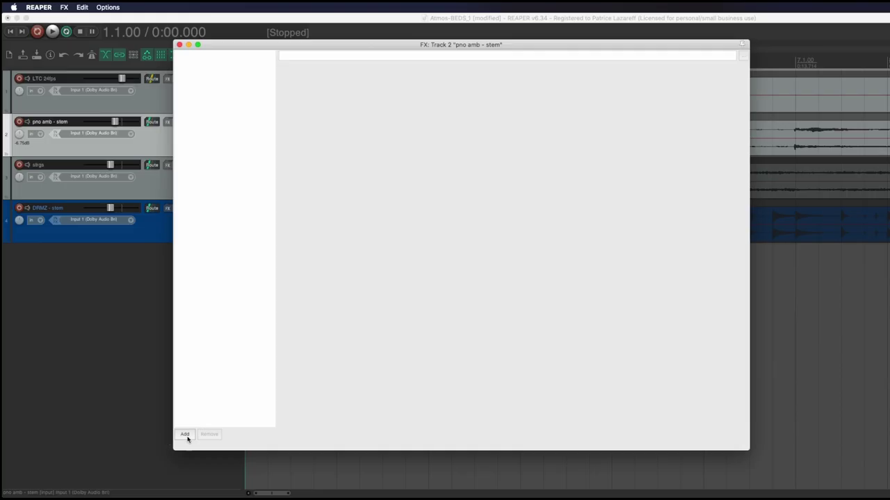
Load VST3 dearVR pro (Plugin Alliance) onto the piano ambience stem.
click(185, 434)
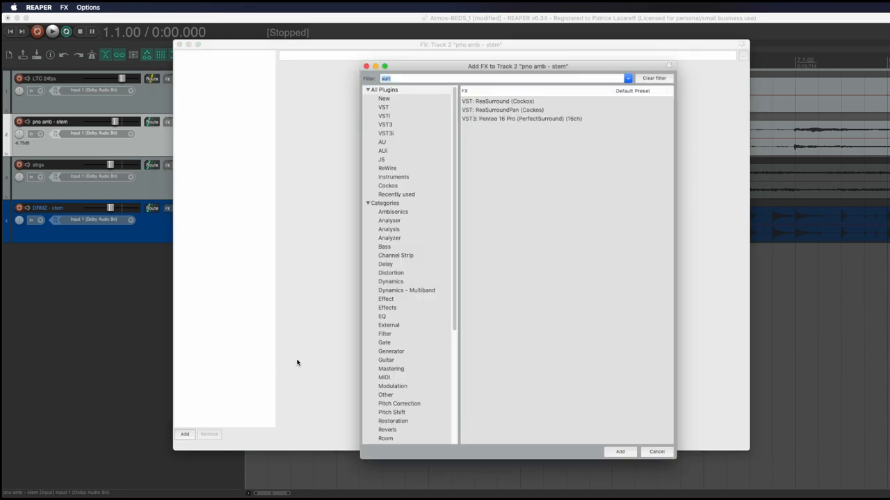
text(dear)
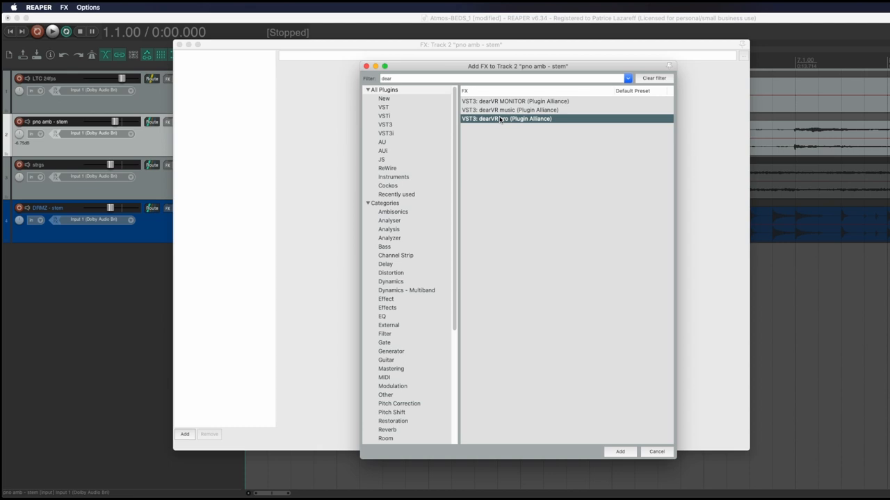
double_click(499, 120)
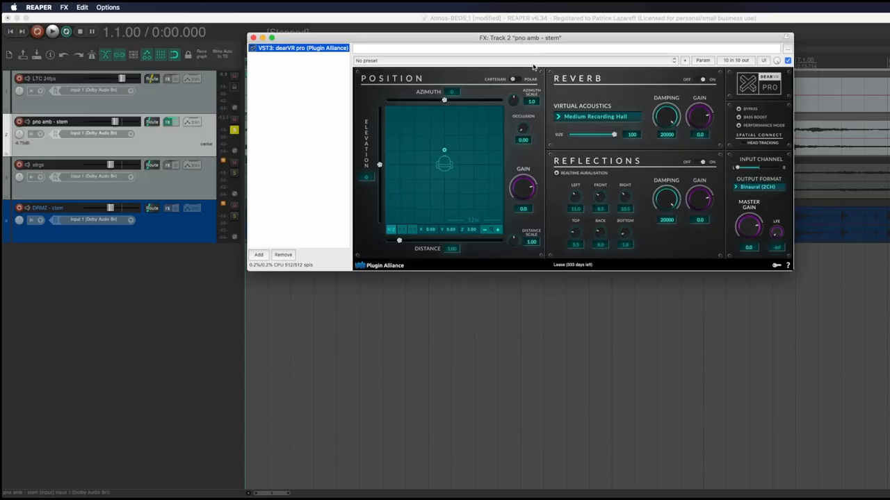
Change dearVR pro's output format from binaural to 7.1.2 speakers.
drag(532, 37, 492, 63)
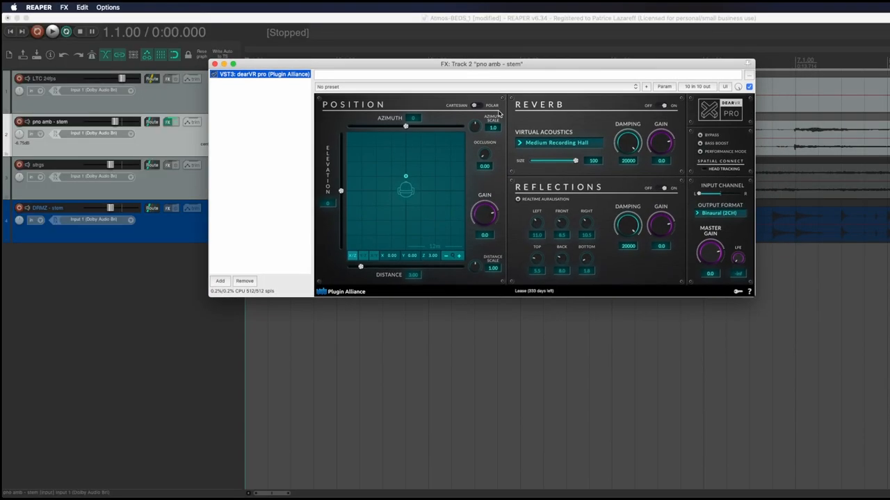
click(716, 213)
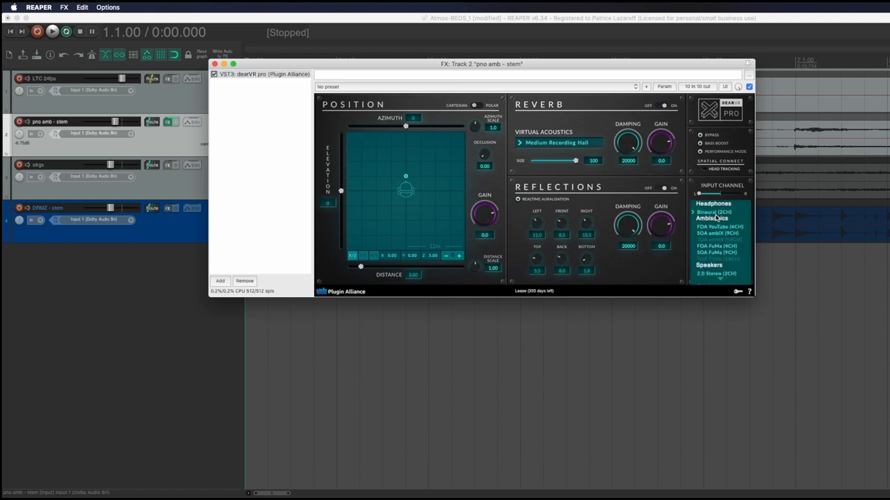
scroll(723, 264, down, 5)
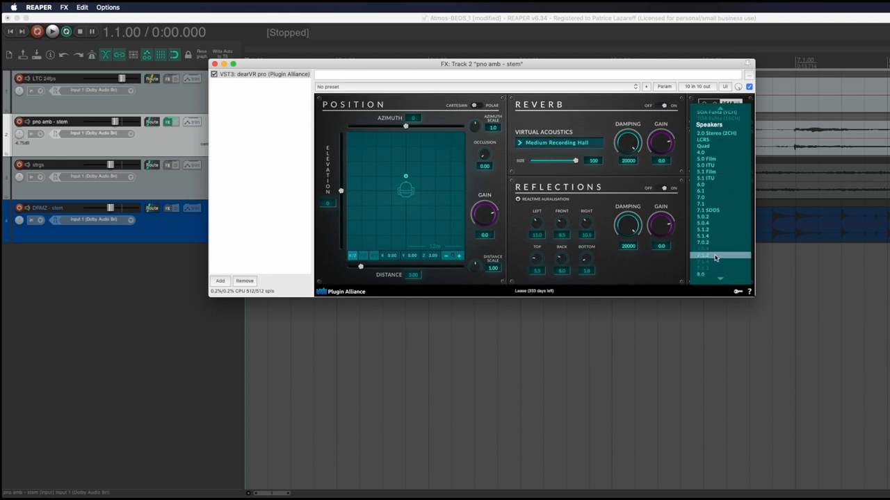
click(716, 258)
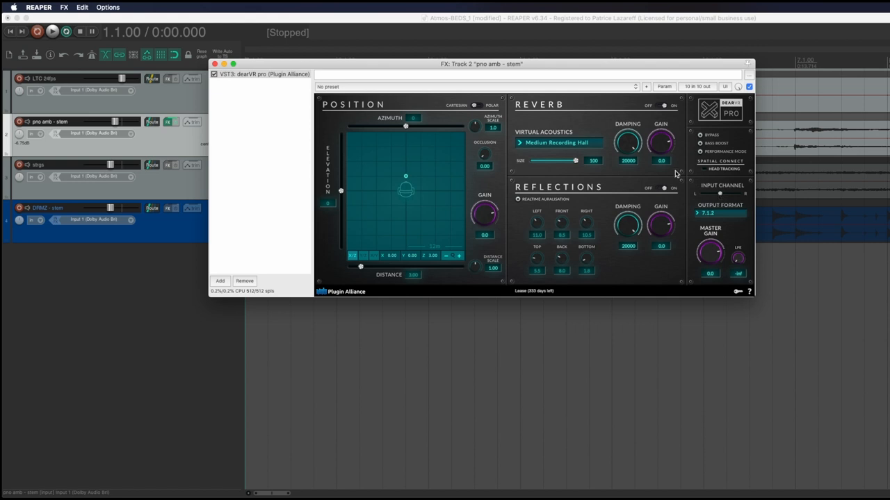
Choose Direct Signal as dearVR pro's virtual acoustics preset.
click(552, 144)
scroll(556, 139, up, 2)
scroll(562, 111, up, 2)
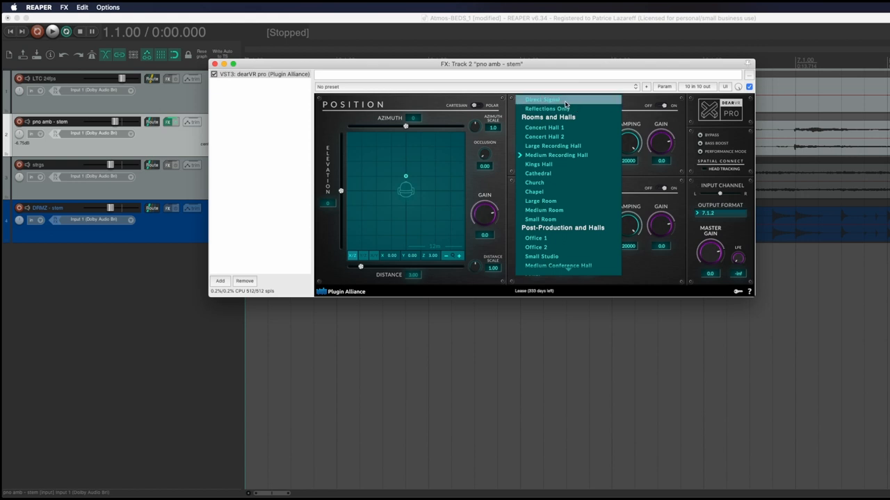
click(567, 100)
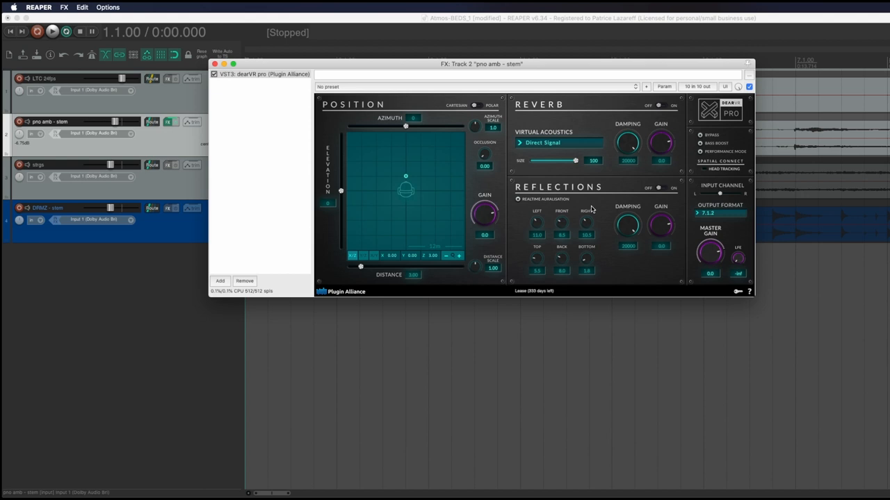
Play the project and briefly switch dearVR pro off and on to compare.
key(space)
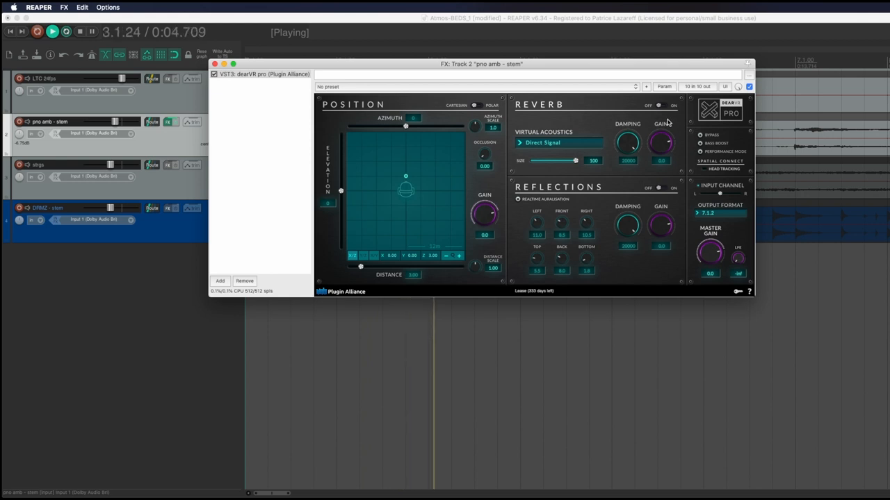
mouse_move(720, 109)
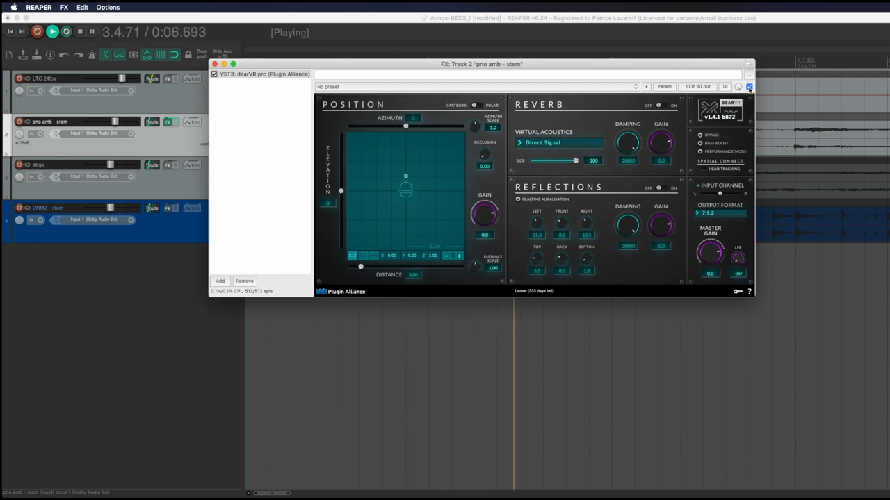
click(750, 87)
click(750, 87)
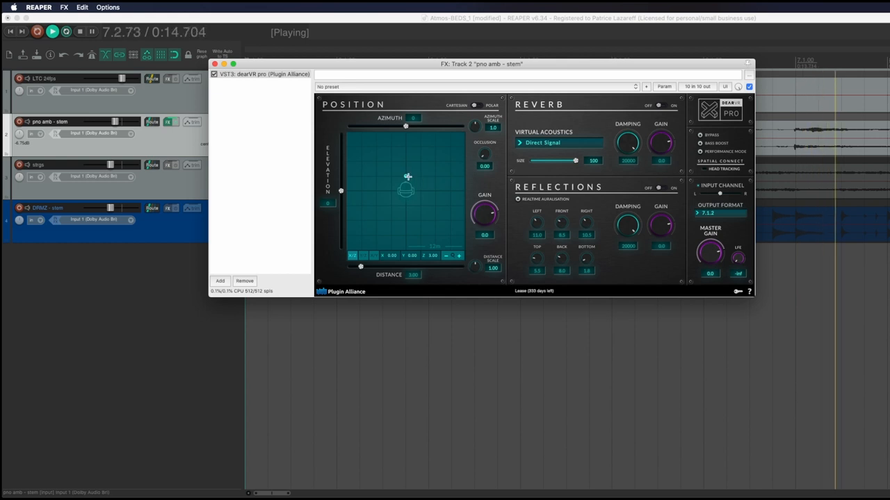
Drag the piano source around the position pad: front-left, rear-right, then rear-left.
drag(406, 176, 373, 157)
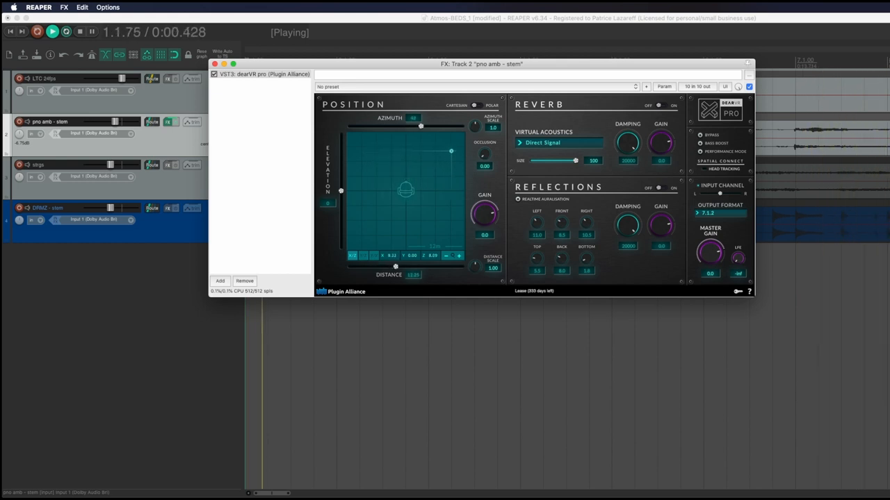
drag(448, 156, 444, 234)
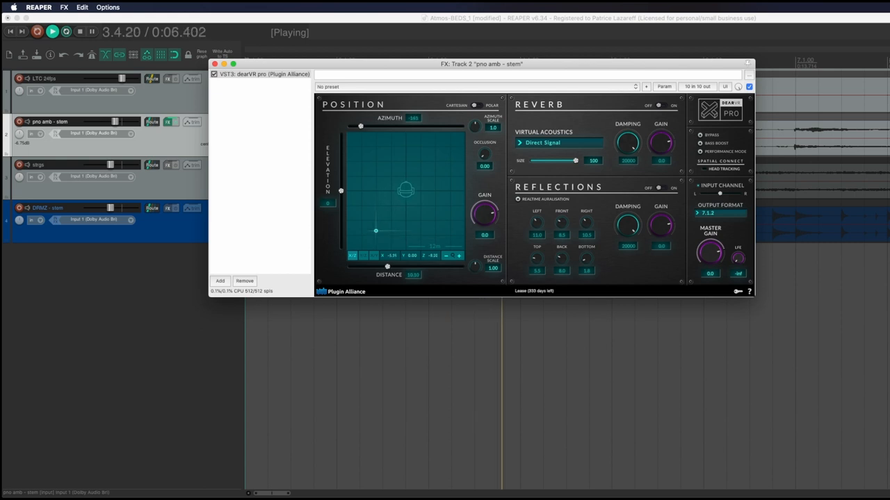
mouse_move(443, 235)
mouse_down()
mouse_move(372, 223)
mouse_move(446, 158)
mouse_up()
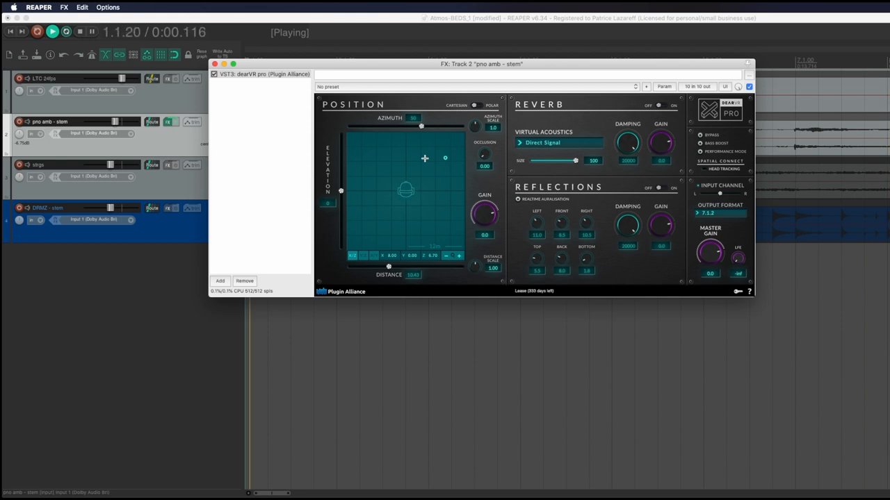
Select Church acoustics and place the piano source front-right on the position pad.
click(542, 144)
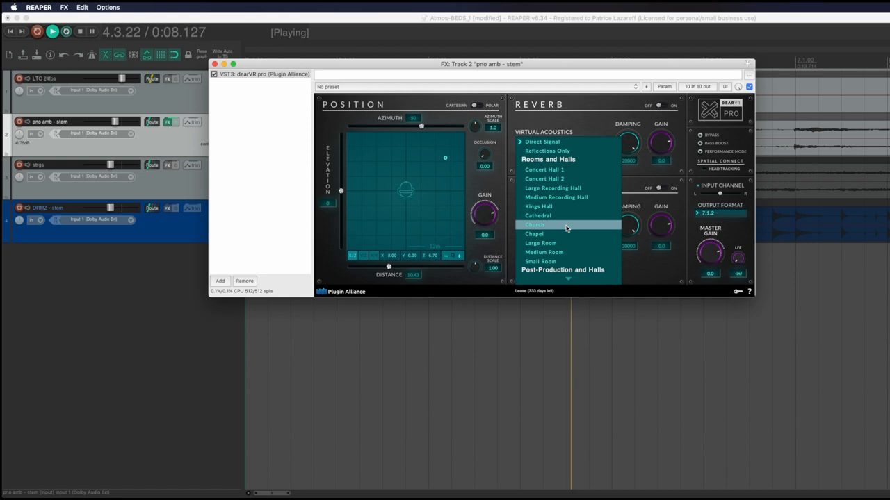
click(566, 226)
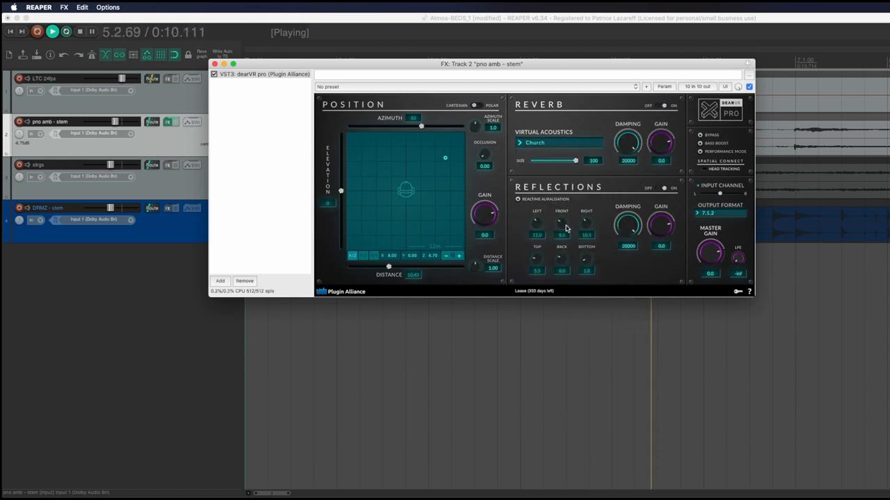
click(448, 157)
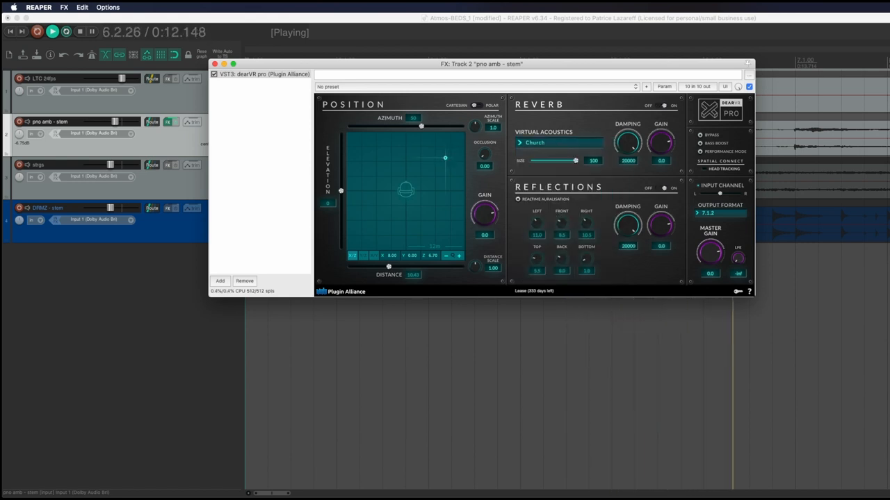
mouse_move(446, 153)
mouse_down()
mouse_move(427, 148)
mouse_move(437, 149)
mouse_up()
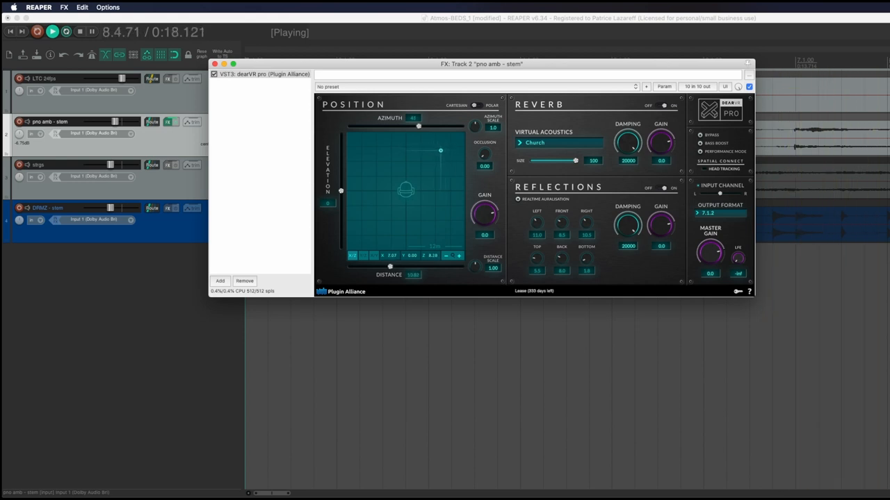
drag(440, 150, 437, 150)
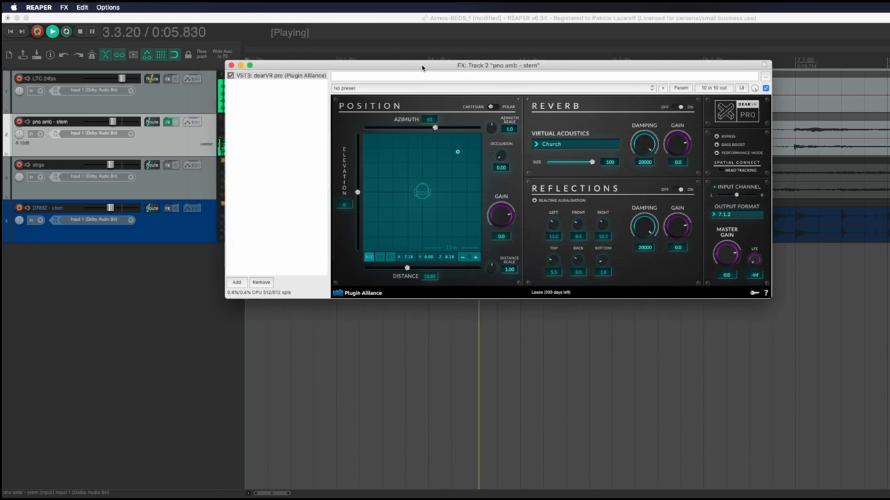
drag(406, 66, 527, 62)
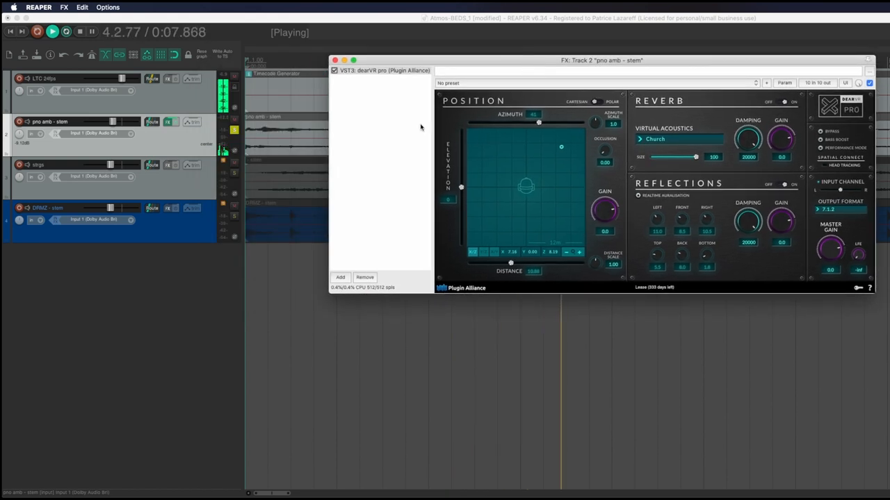
Set the DRMZ stem track to 10 channels via its routing window.
click(154, 227)
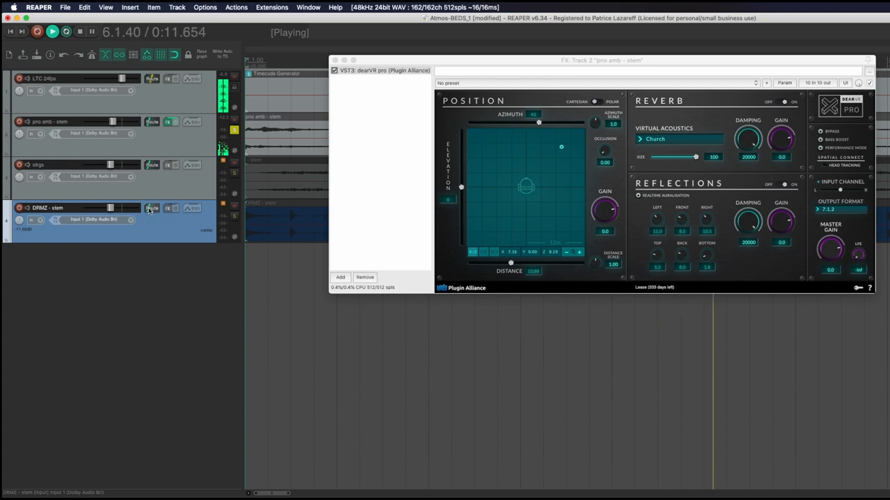
click(152, 208)
click(387, 230)
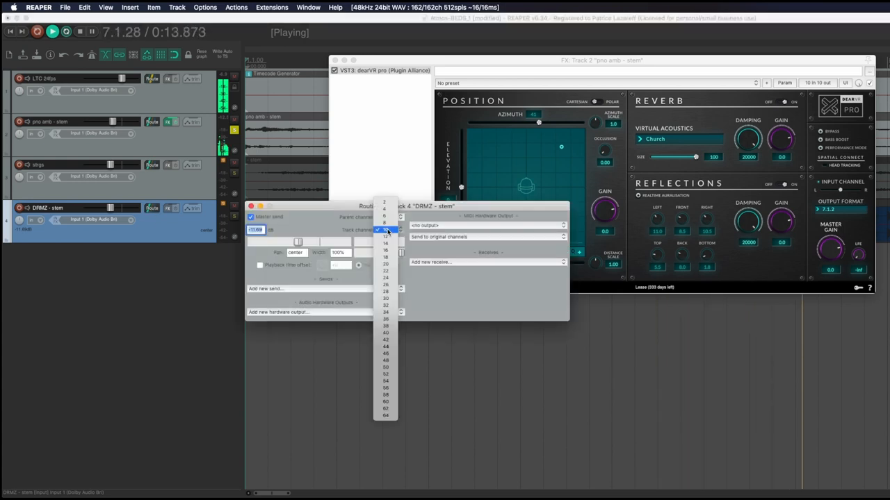
click(387, 231)
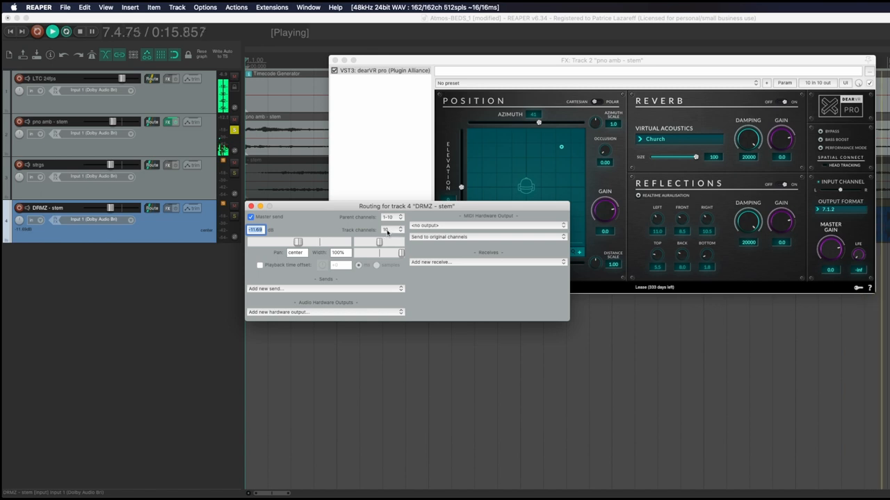
click(251, 207)
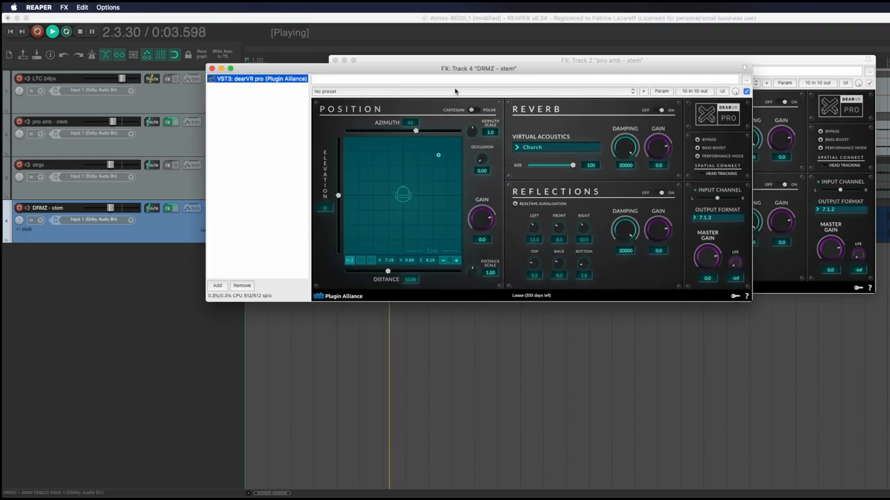
Give the drums' dearVR pro the Office 2 room and return focus to the project.
drag(476, 69, 505, 141)
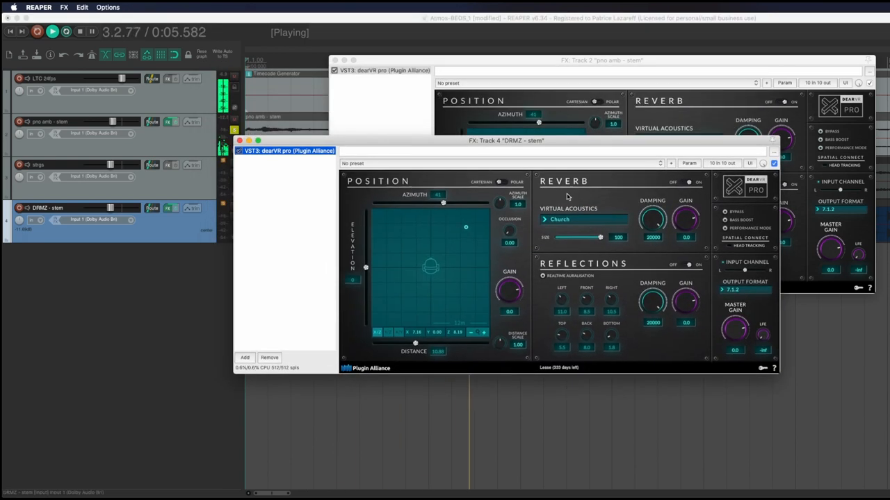
click(572, 222)
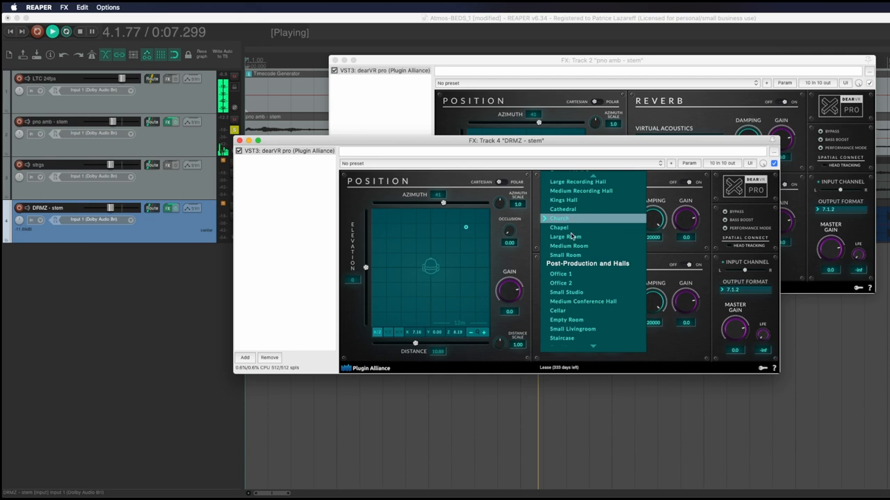
click(572, 282)
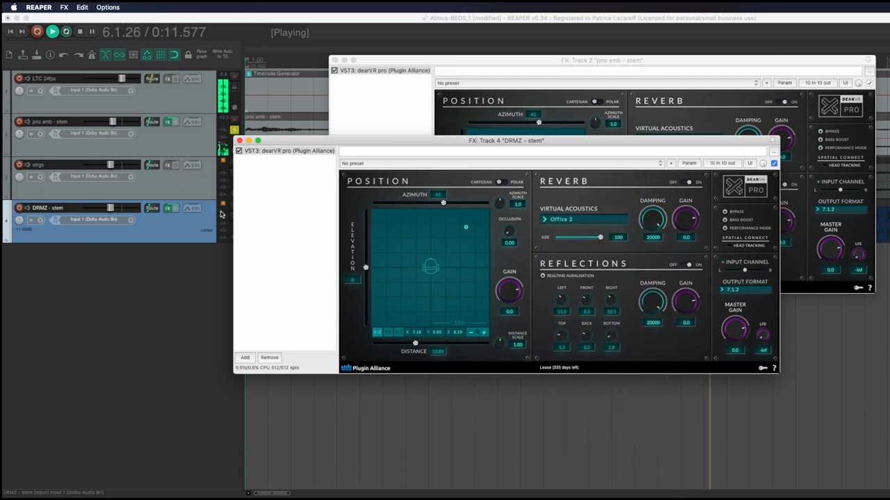
drag(307, 149, 352, 171)
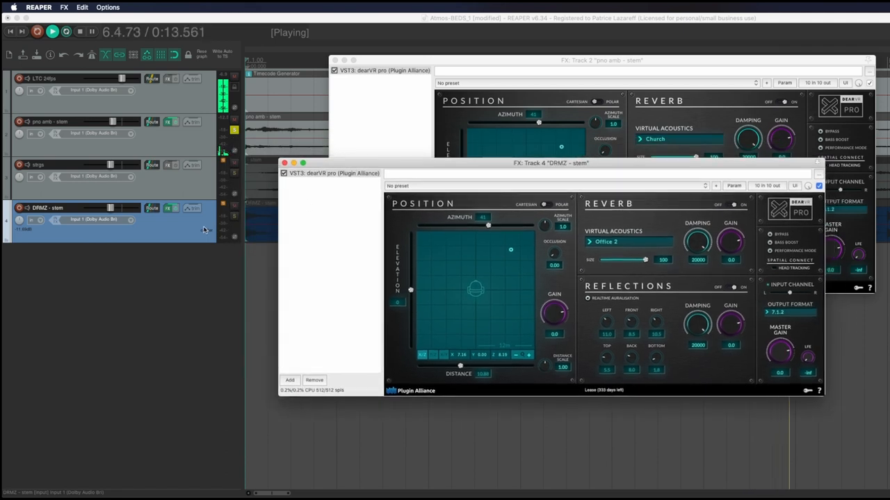
click(209, 139)
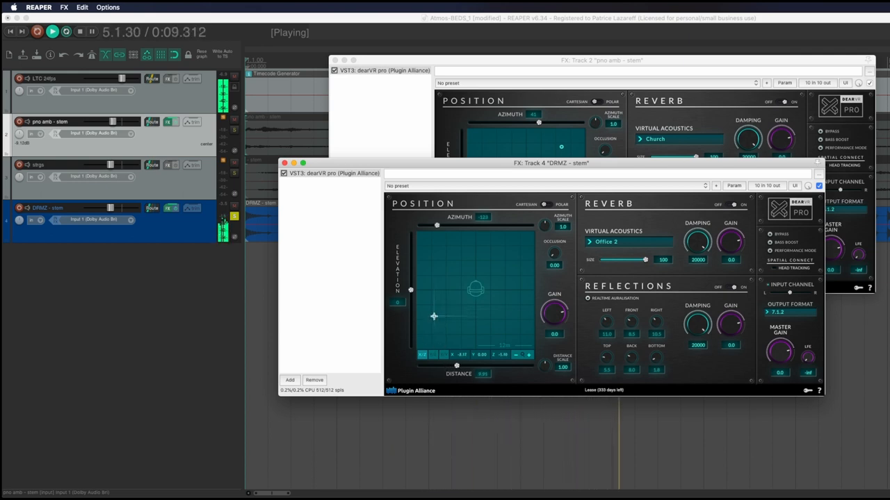
Audition from the project start and settle the drums' dearVR distance scale at 2.96, then stop playback.
drag(529, 166, 510, 166)
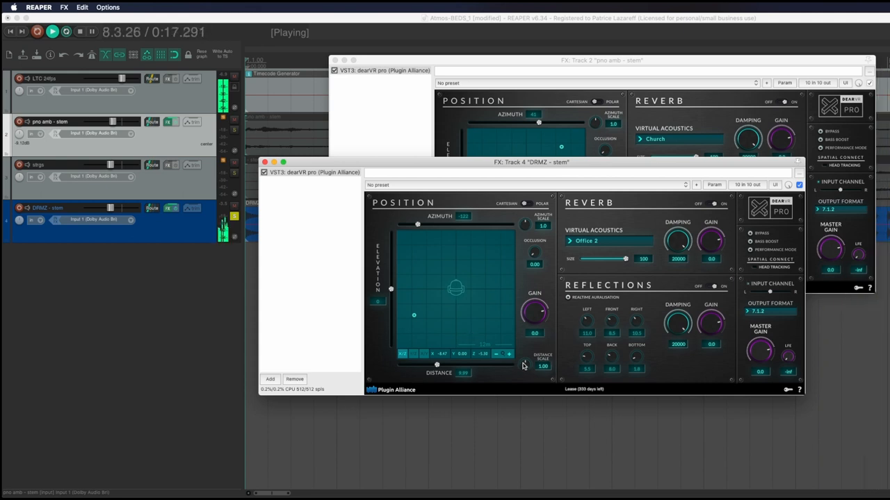
key(w)
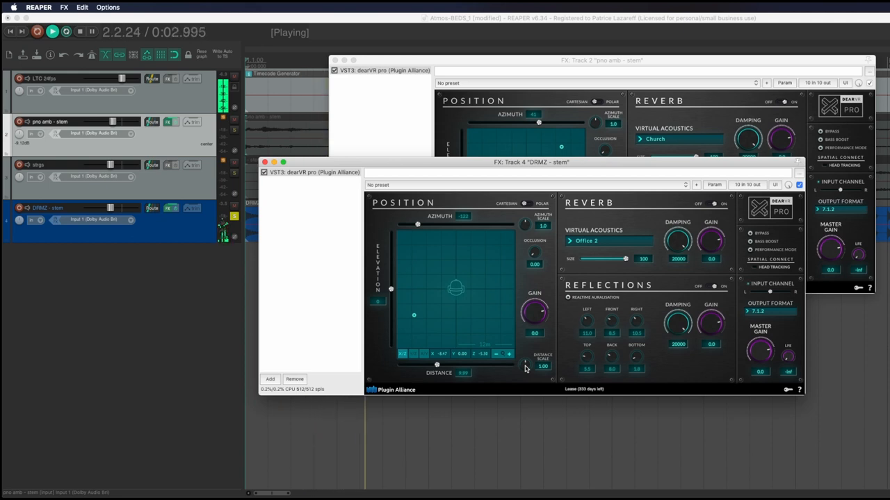
drag(525, 367, 521, 339)
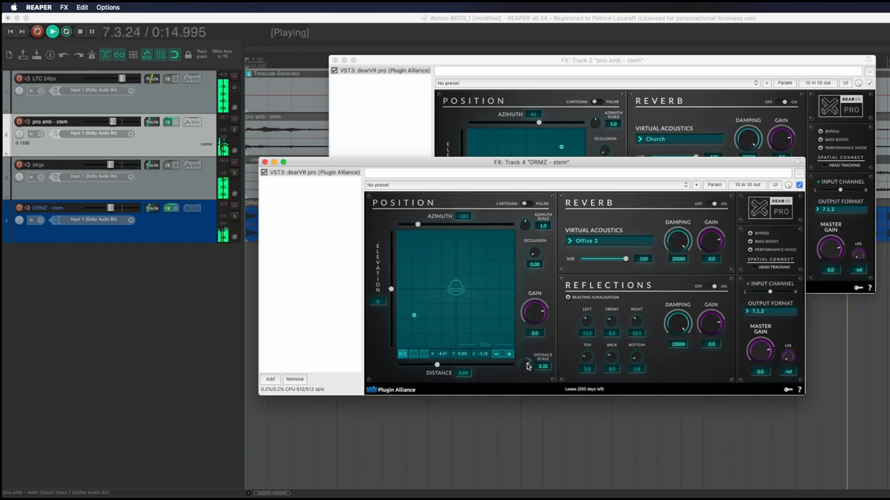
drag(527, 366, 526, 369)
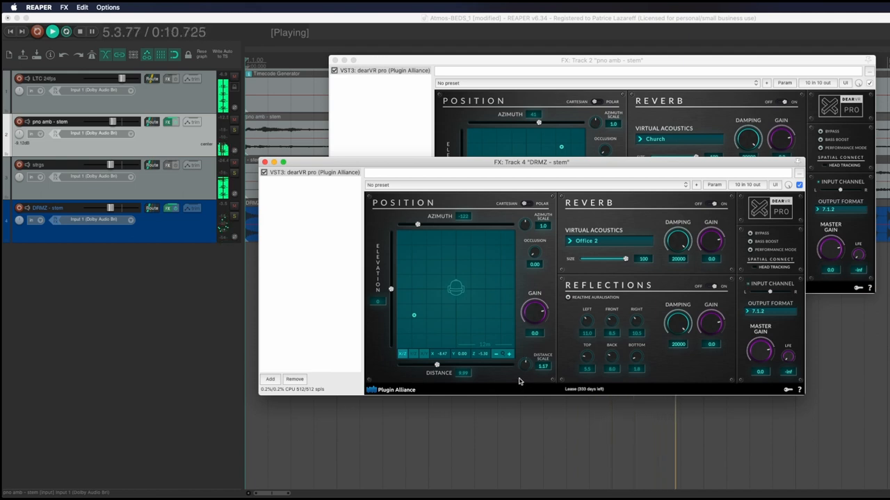
mouse_move(525, 365)
mouse_down()
mouse_move(519, 374)
mouse_move(520, 362)
mouse_up()
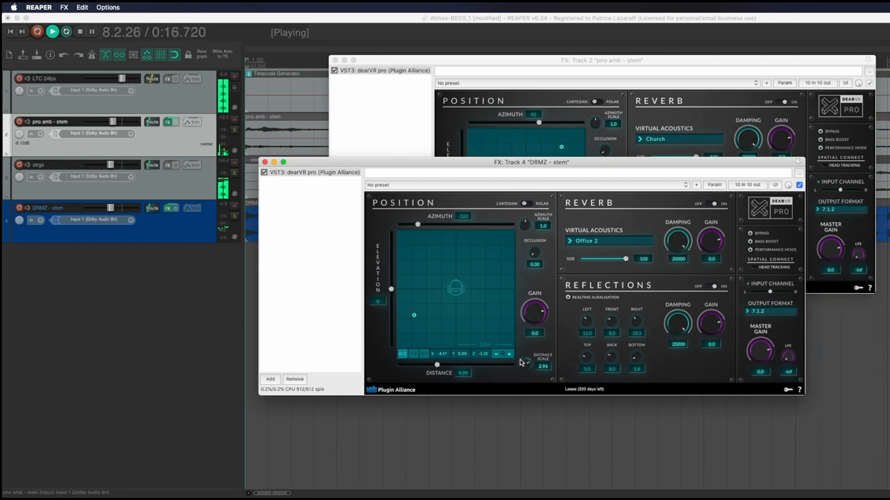
key(space)
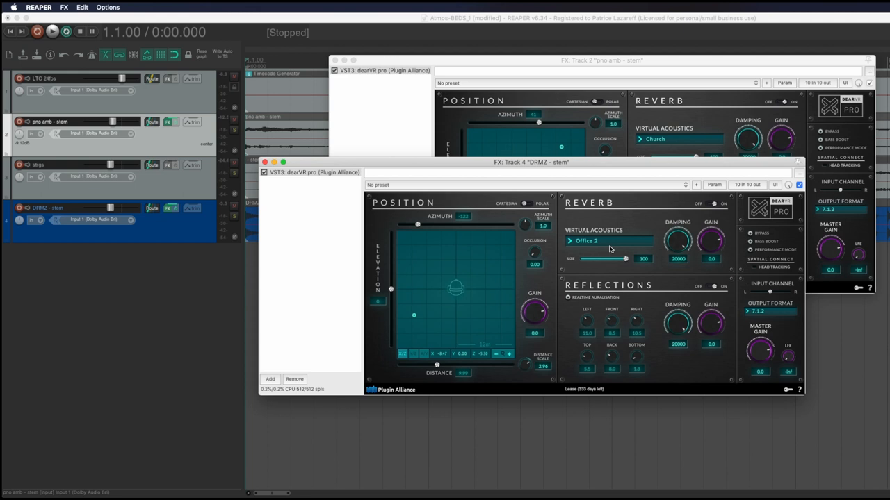
Delete dearVR pro from the drum and piano ambience FX chains and close both chain windows.
click(341, 172)
key(Delete)
click(410, 70)
key(Delete)
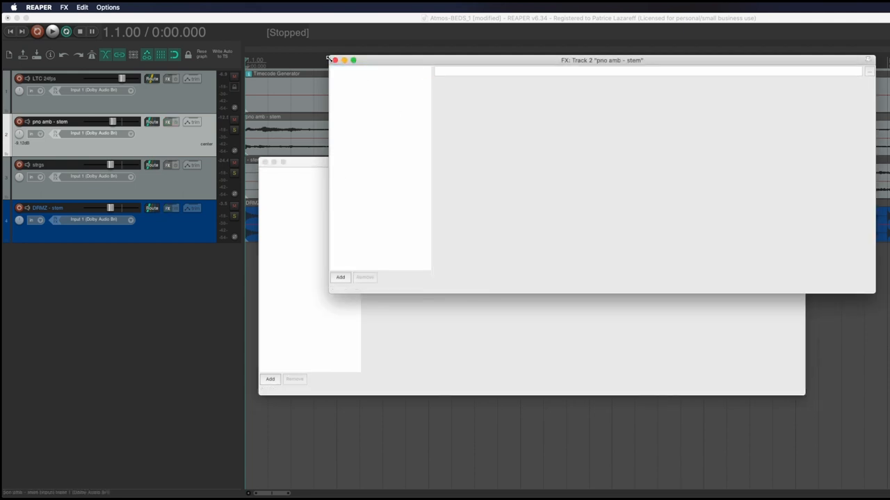
click(334, 61)
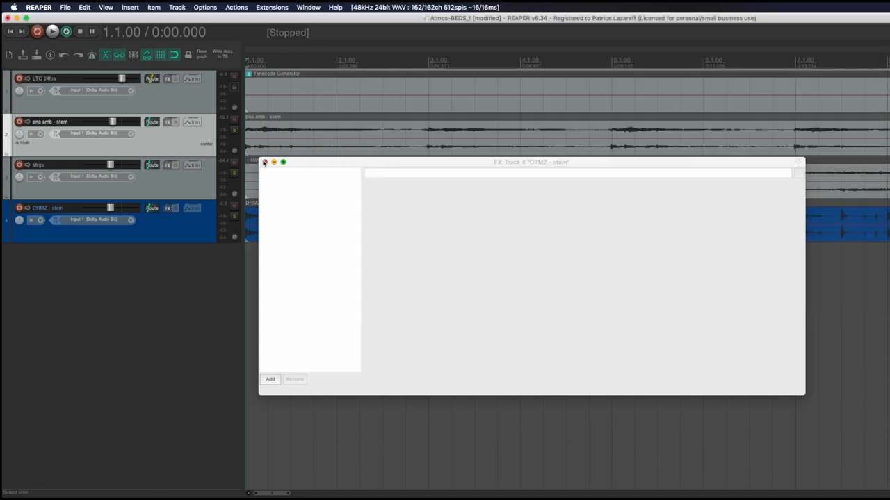
click(264, 163)
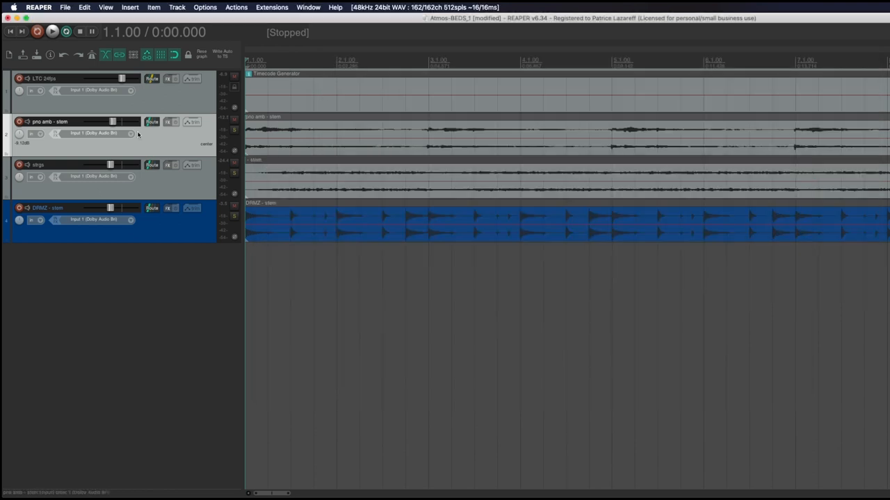
Insert a new empty track below the drums and name it VERB.
double_click(101, 284)
double_click(44, 251)
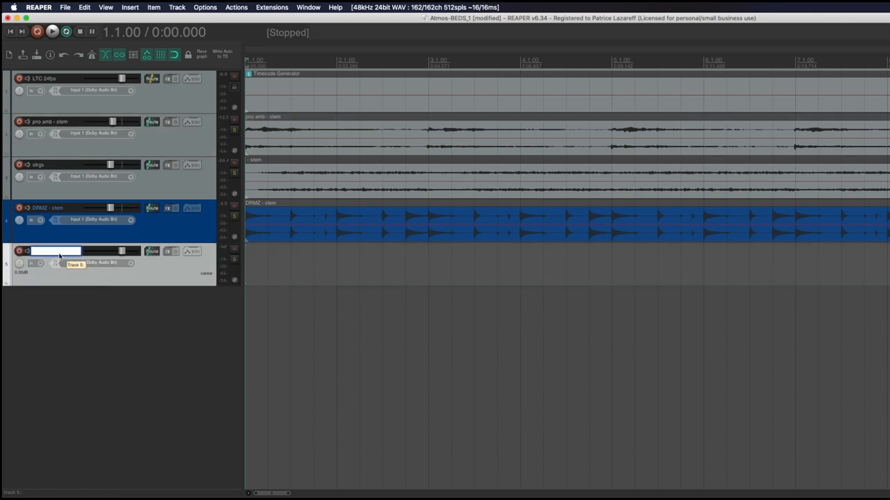
text(VERB)
key(Return)
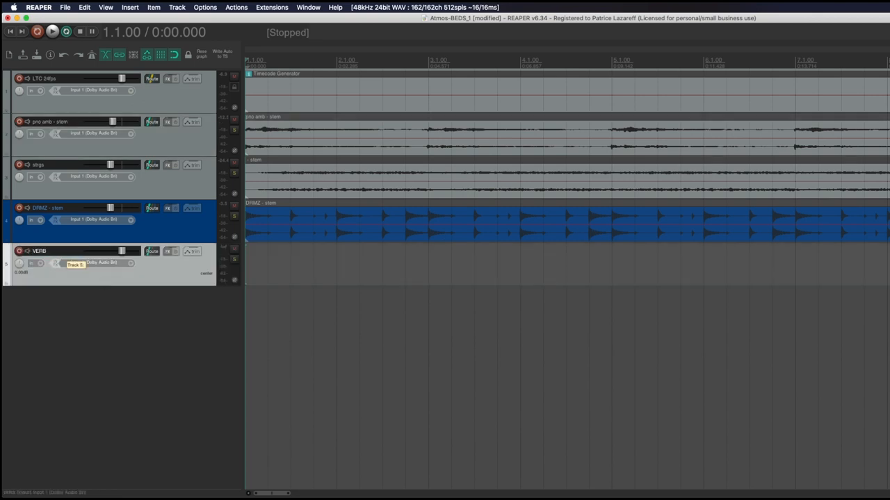
Set the VERB track to 10 track channels in its routing settings.
click(152, 252)
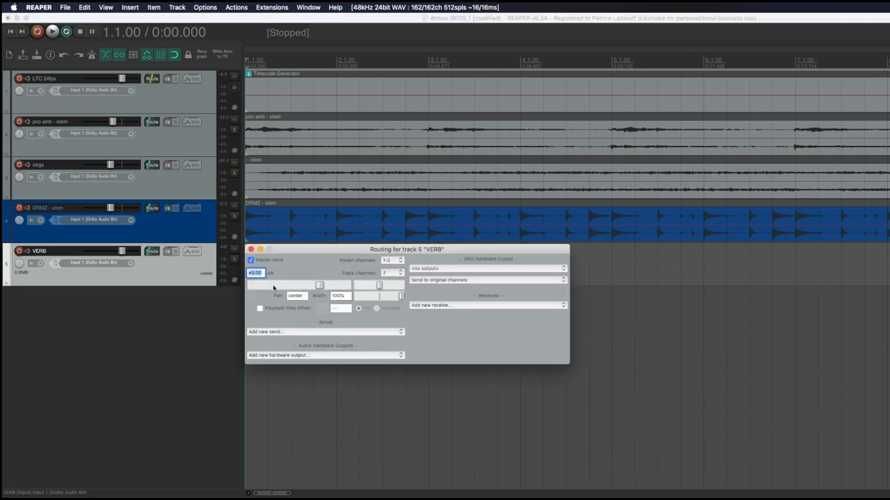
click(399, 274)
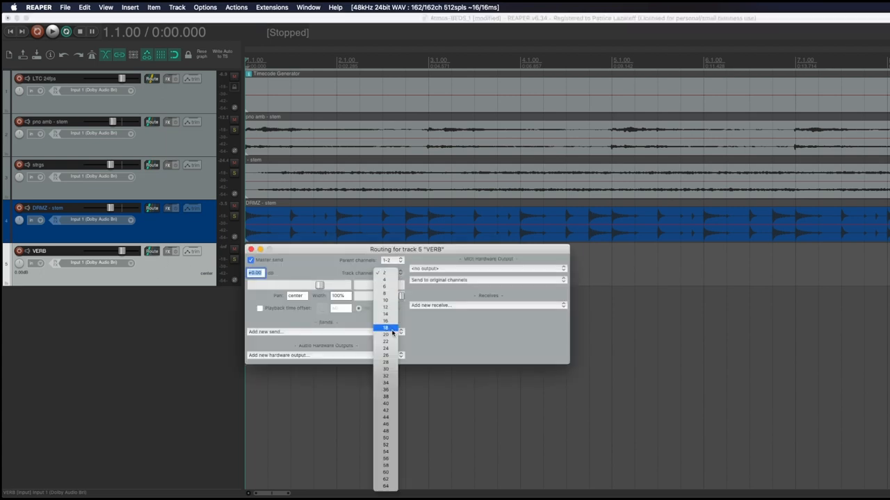
click(386, 306)
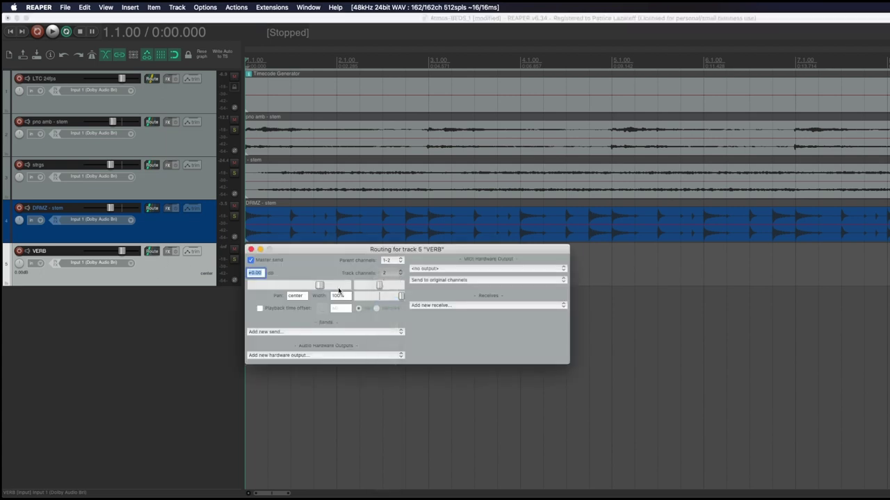
click(251, 250)
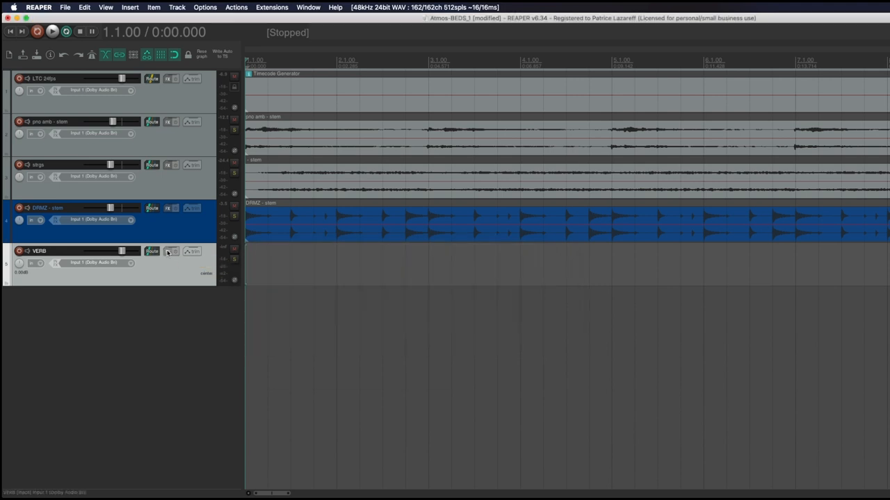
Add VST3: Cinematic Rooms (LiquidSonics) to the VERB track and move its window up and right.
click(167, 252)
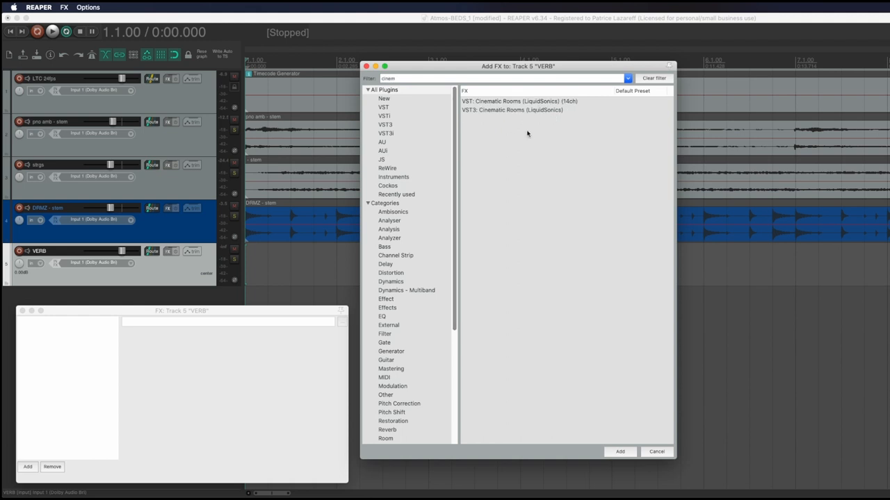
click(508, 111)
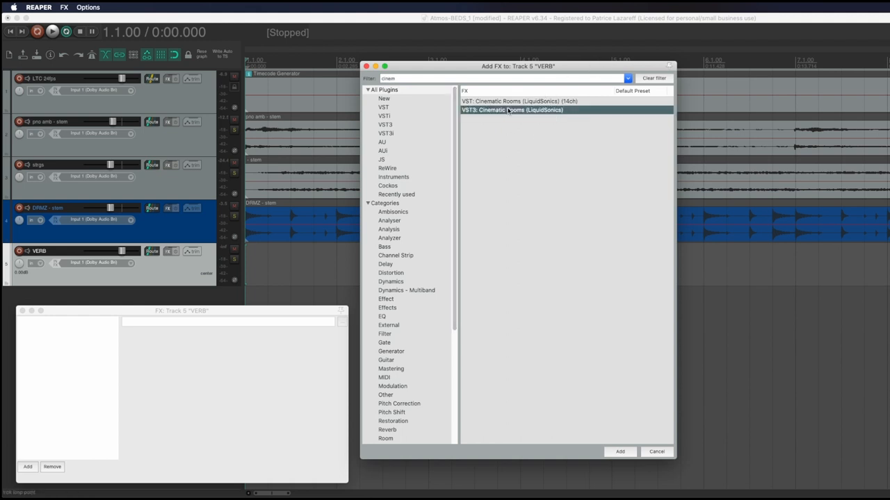
key(Return)
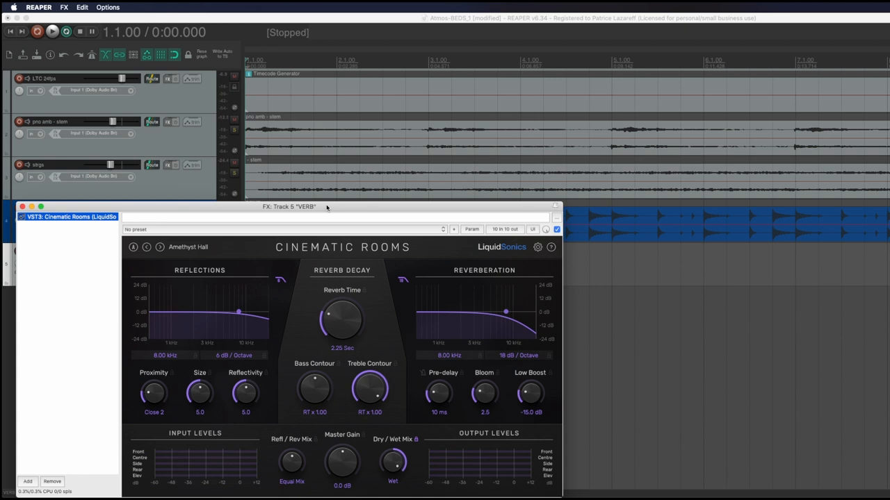
drag(326, 207, 532, 80)
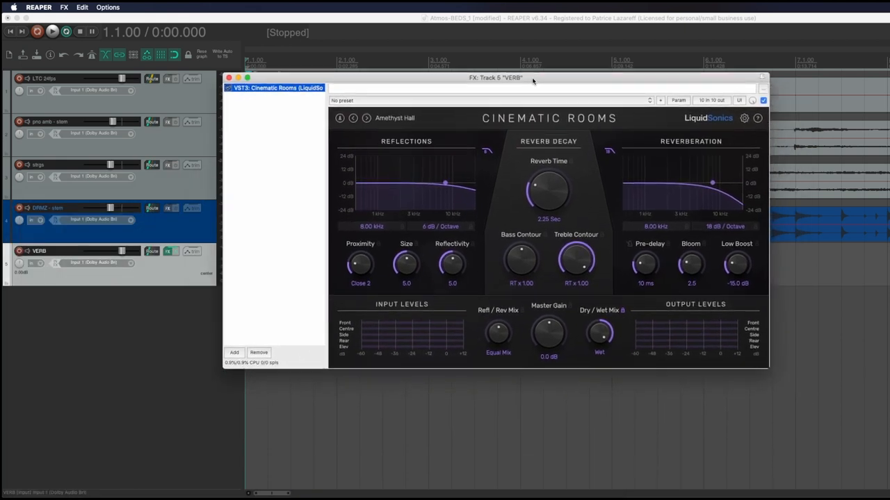
Switch Cinematic Rooms to the Spaces > Helios Space preset and shorten its reverb time to about 2.49 seconds.
click(376, 118)
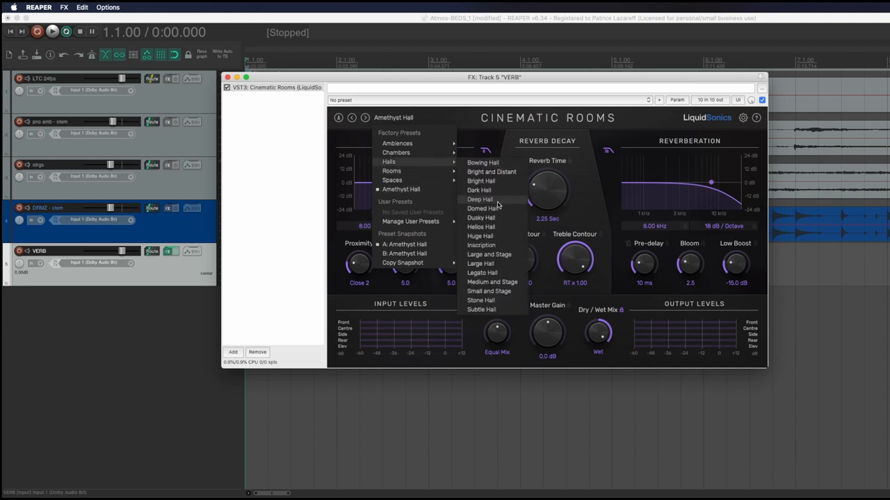
mouse_move(393, 180)
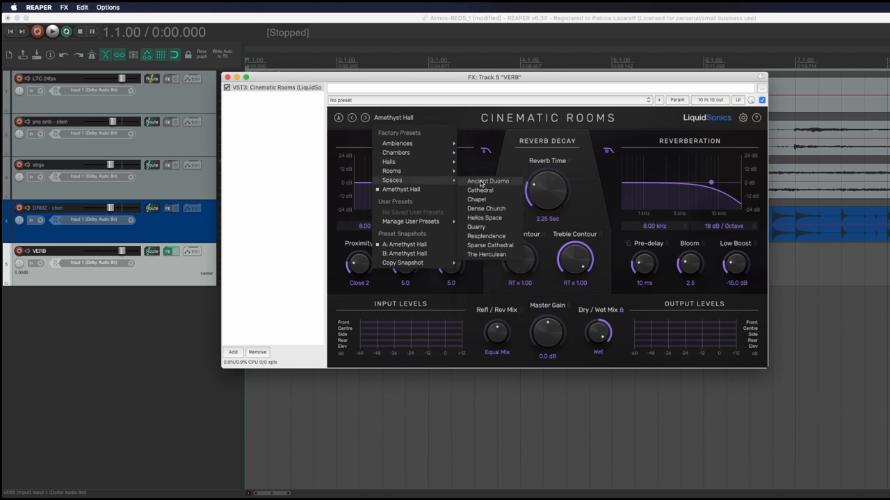
click(486, 218)
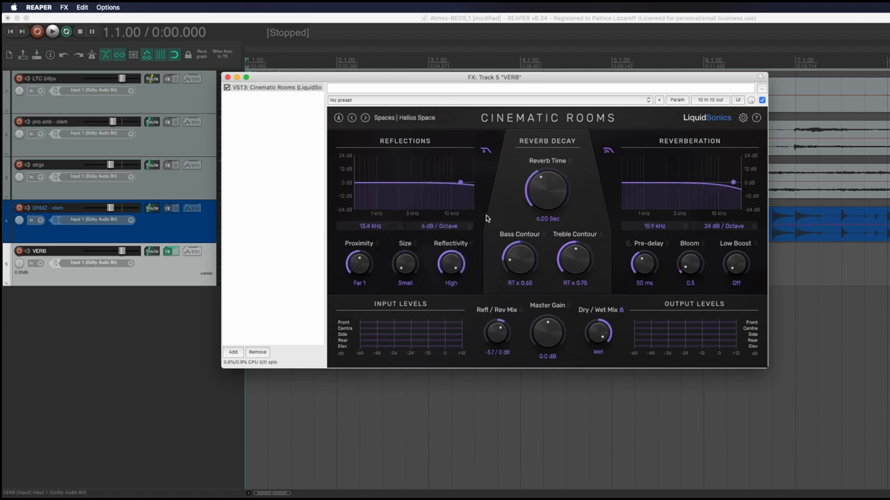
drag(553, 189, 542, 201)
Create a send from the drum stem into the VERB track at about -6.5 dB and start playback.
click(154, 230)
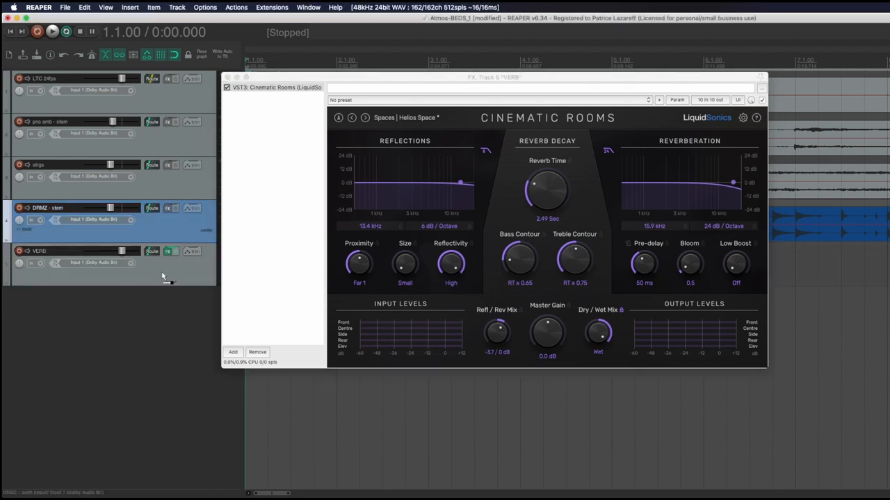
drag(162, 276, 158, 254)
drag(233, 254, 223, 254)
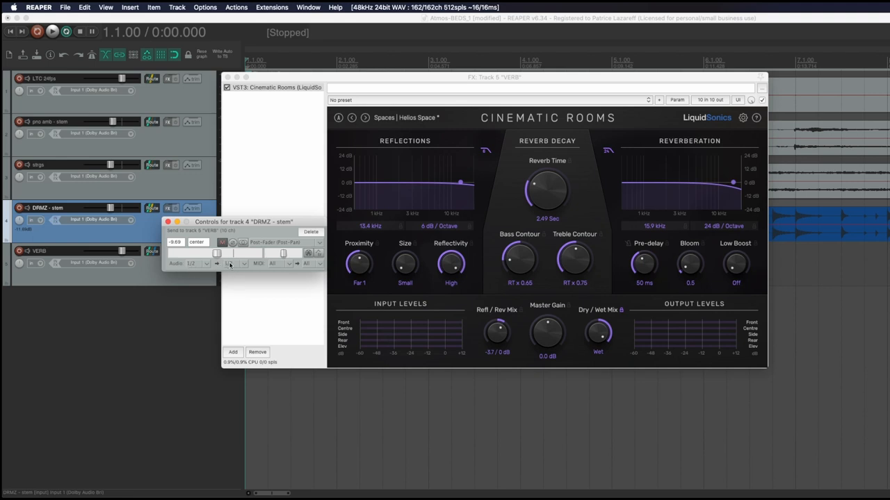
key(space)
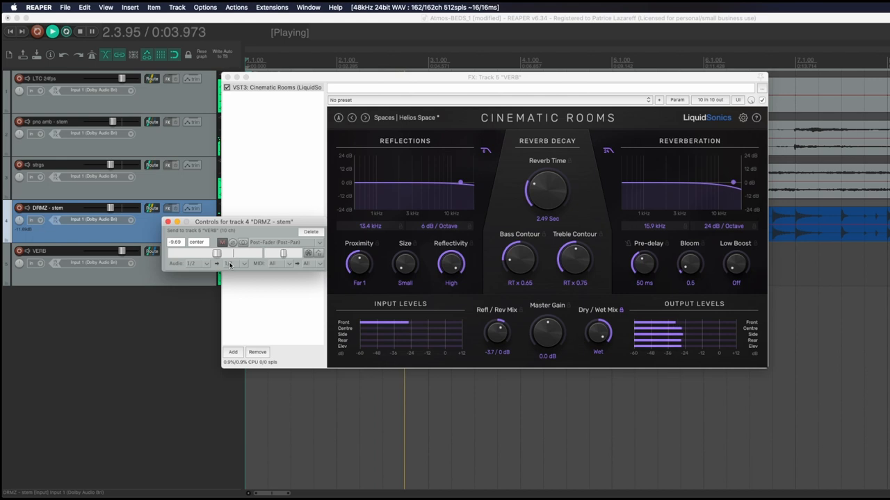
Fine-tune the drum send level by ear and shorten the reverb time to about 1.91 seconds.
drag(217, 253, 223, 252)
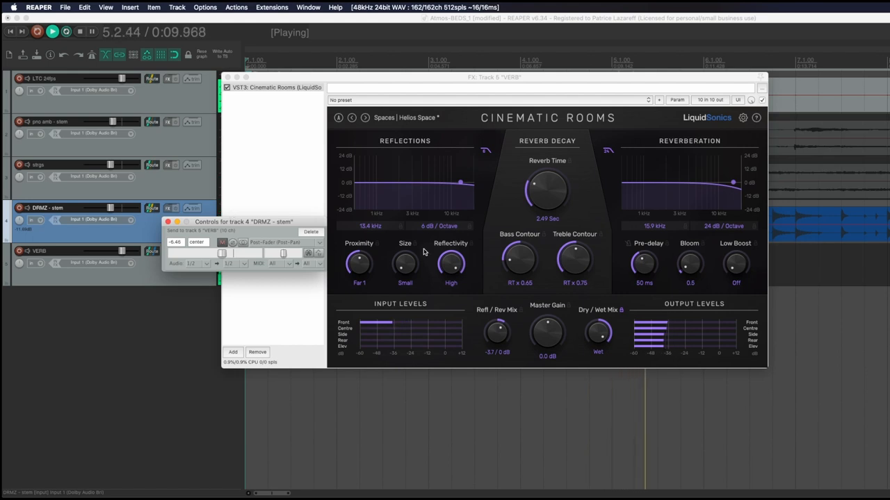
drag(545, 182, 546, 188)
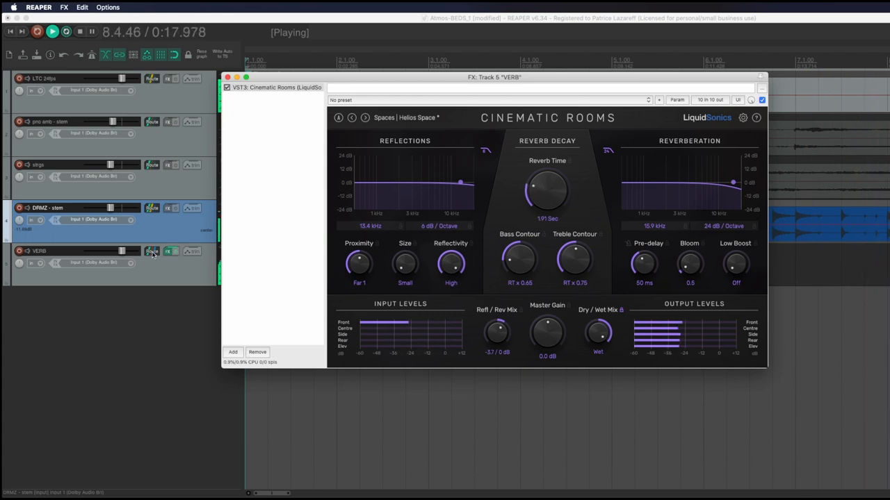
click(153, 252)
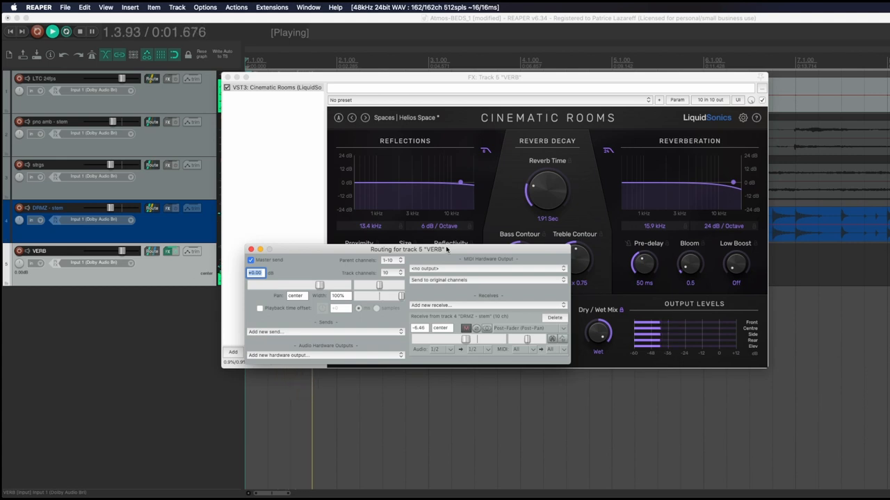
Try the drum receive on VERB channels 3, 5/6, 7/8 and 9/10, tweaking its level each time.
drag(447, 250, 487, 151)
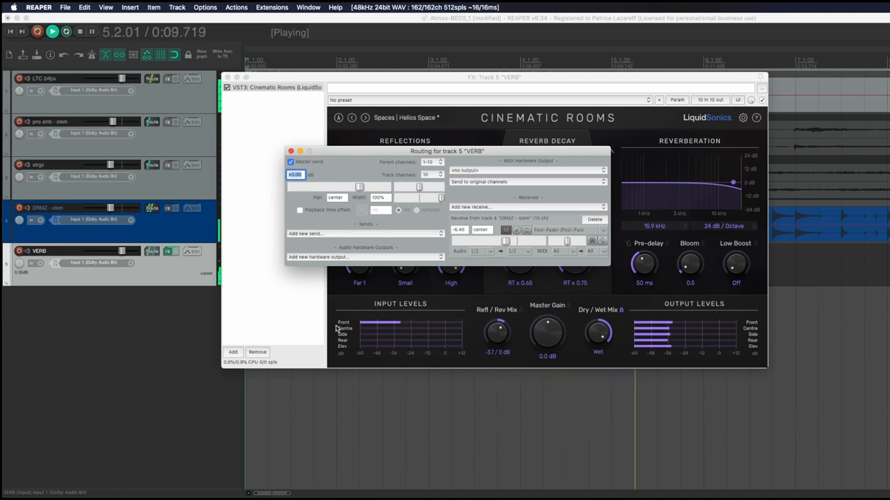
click(526, 251)
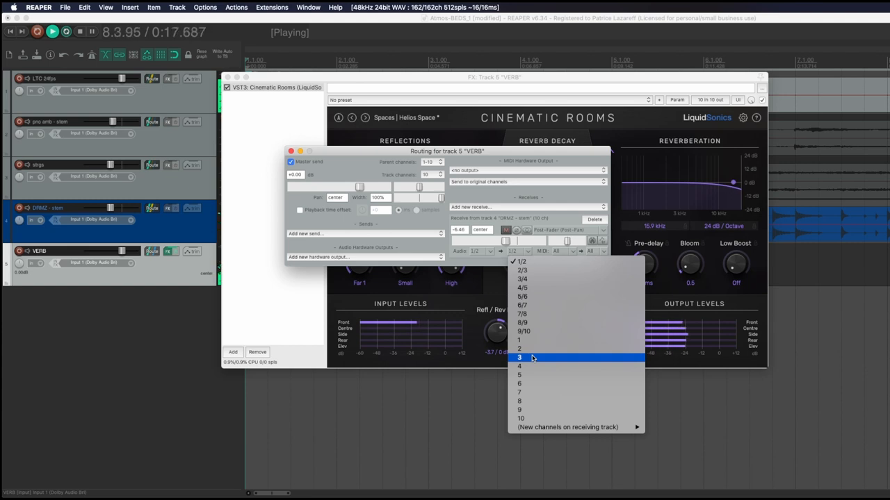
click(532, 358)
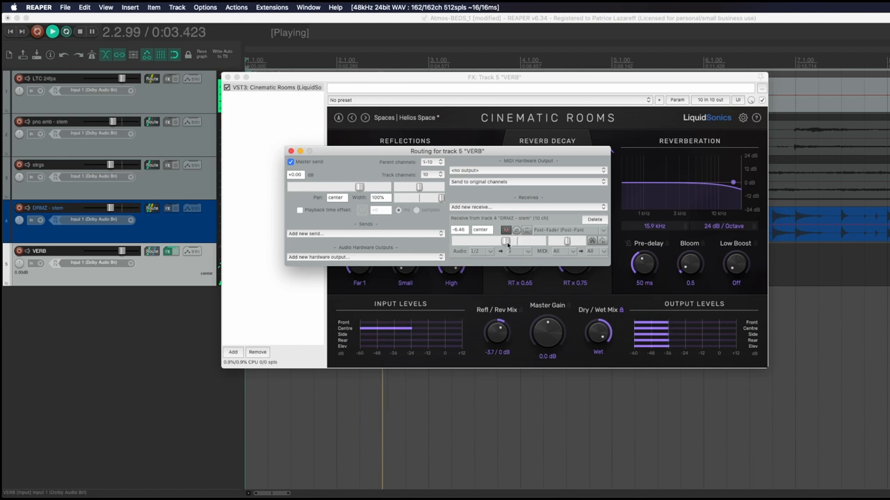
mouse_move(505, 243)
mouse_down()
mouse_move(516, 243)
mouse_move(504, 243)
mouse_up()
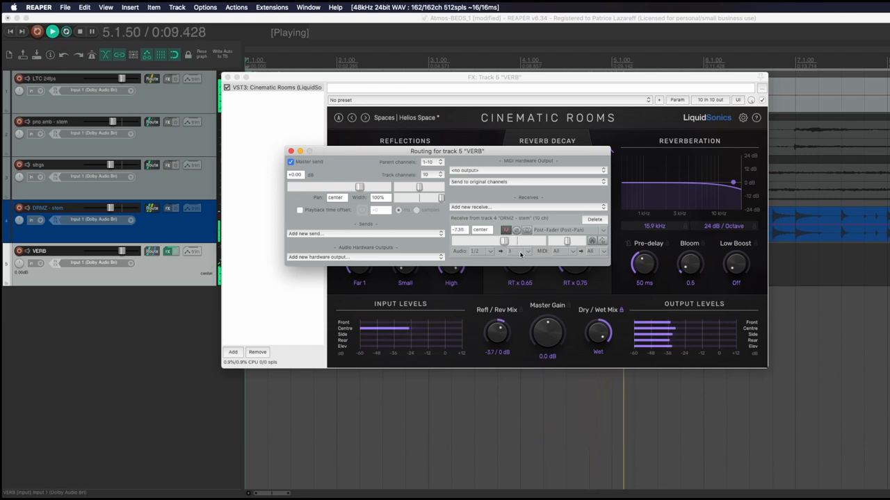
click(527, 251)
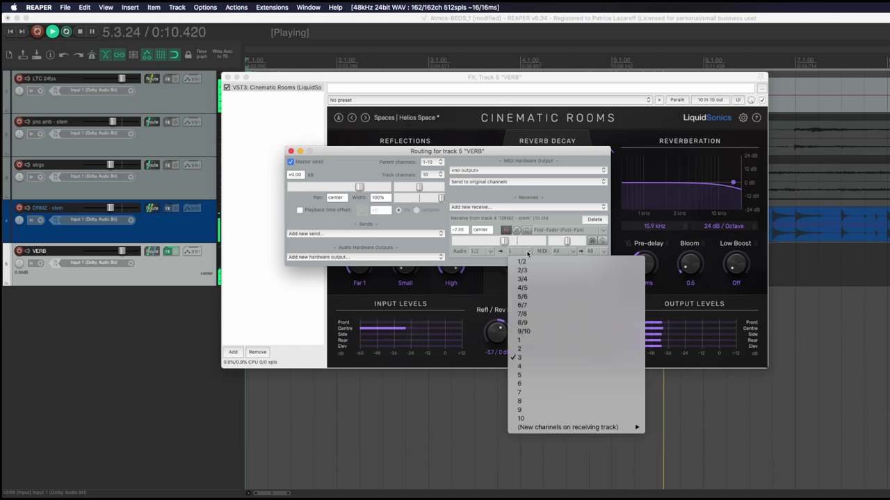
click(526, 297)
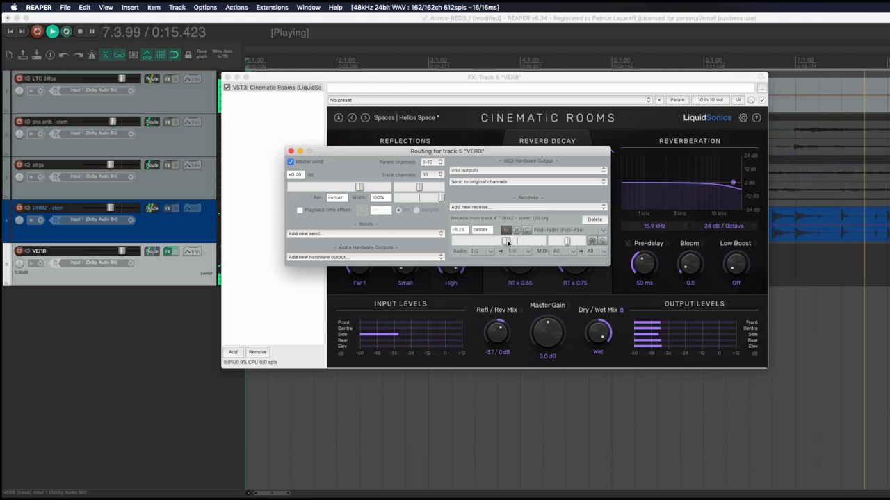
click(532, 251)
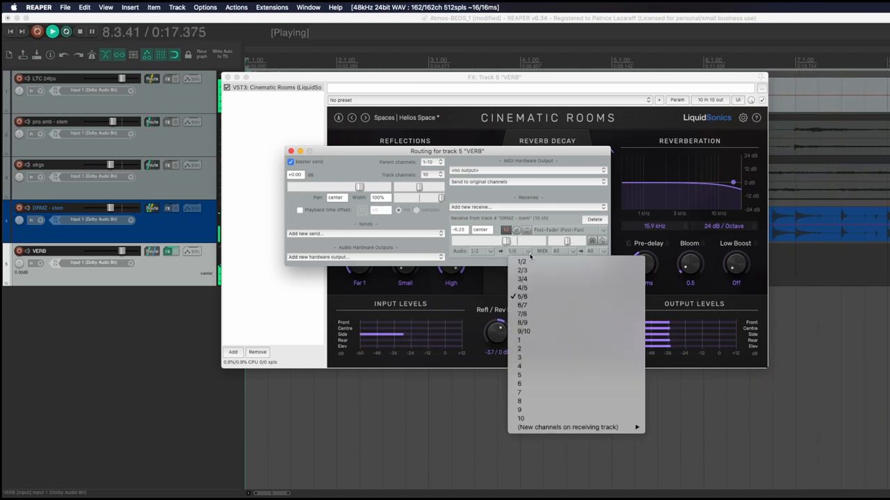
click(532, 313)
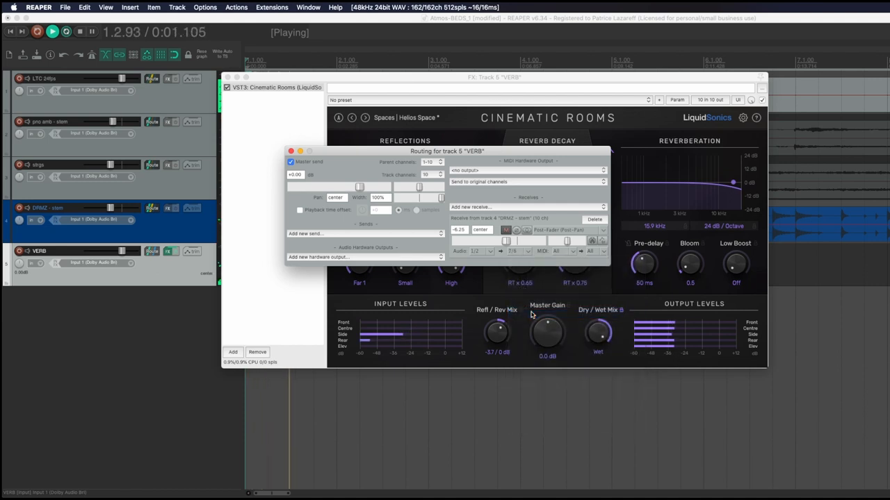
drag(506, 241, 507, 242)
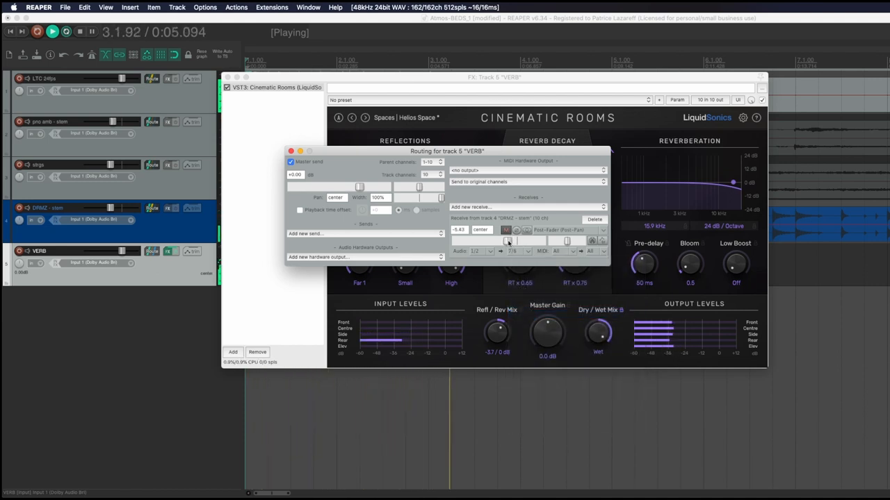
click(529, 252)
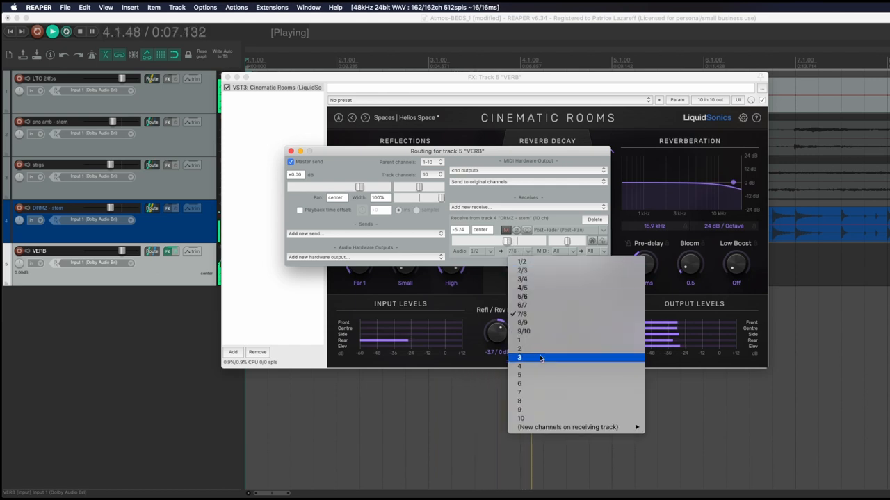
click(535, 332)
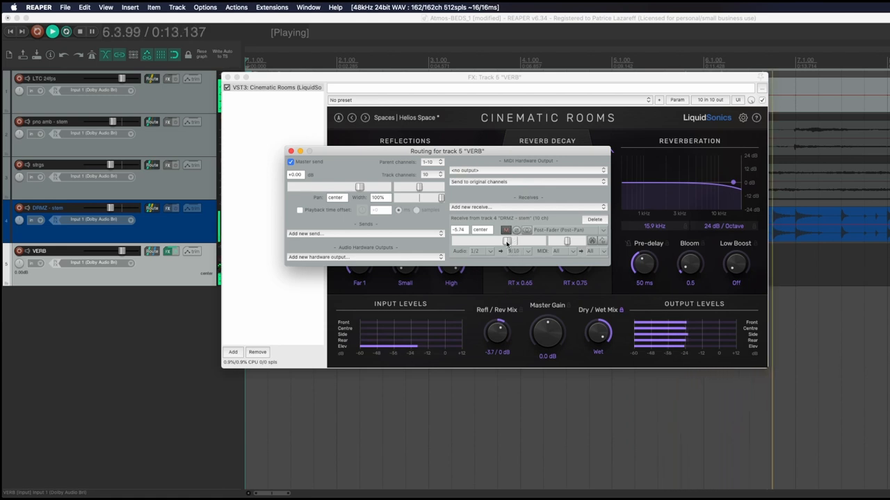
drag(507, 242, 505, 243)
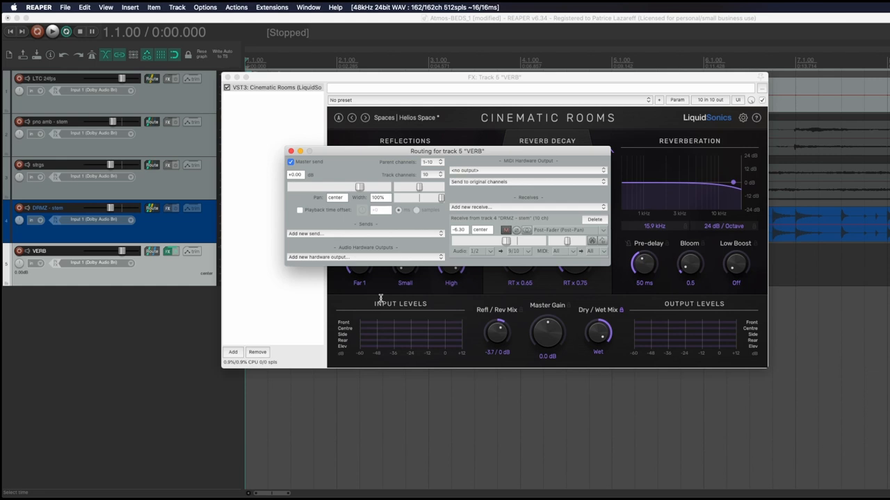
Set the receive to a 10-channel multichannel source 1–10 feeding VERB channels 1–10.
click(491, 252)
mouse_move(509, 288)
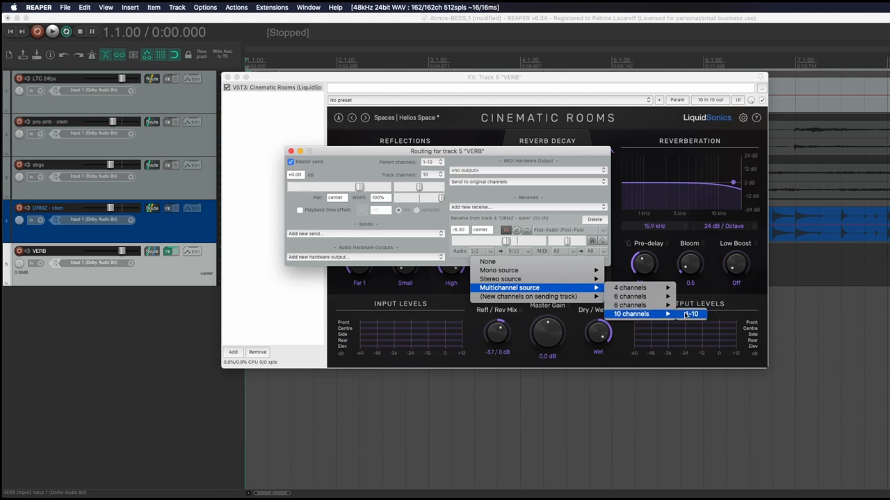
click(691, 315)
click(529, 251)
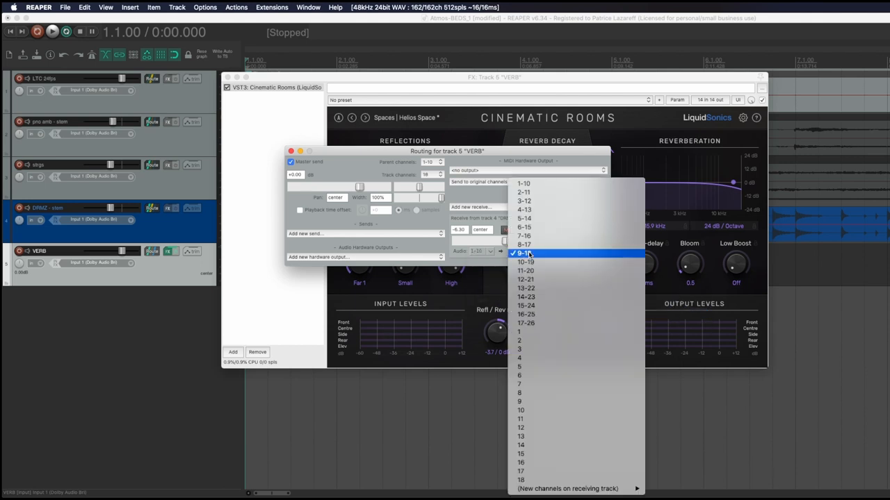
click(549, 183)
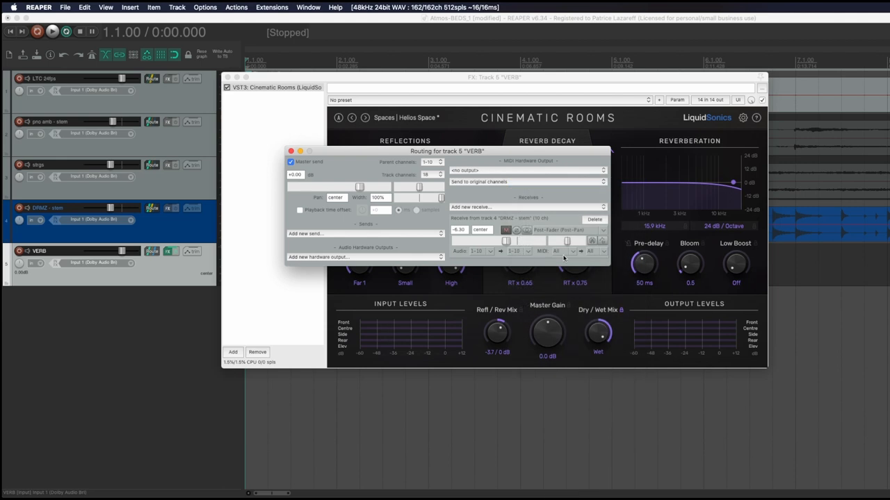
click(291, 152)
Add ReaSurroundPan to the DRMZ drum stem and arrange the panner and reverb windows side by side.
click(168, 209)
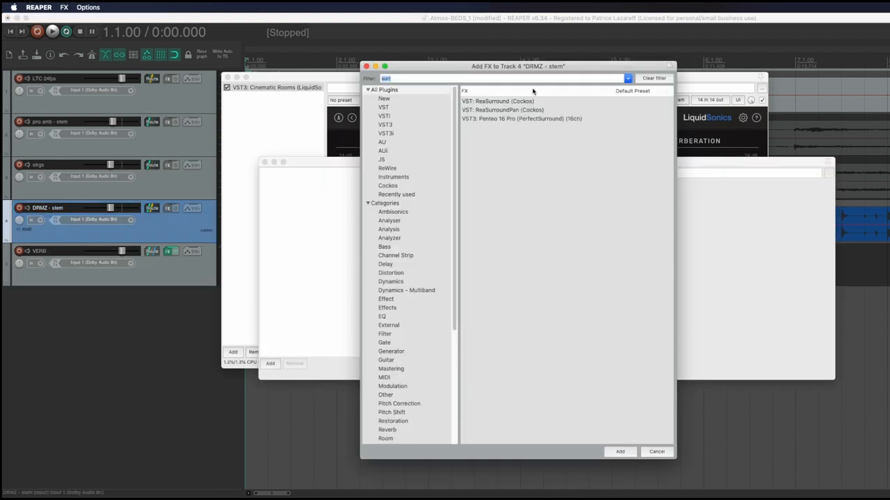
double_click(512, 111)
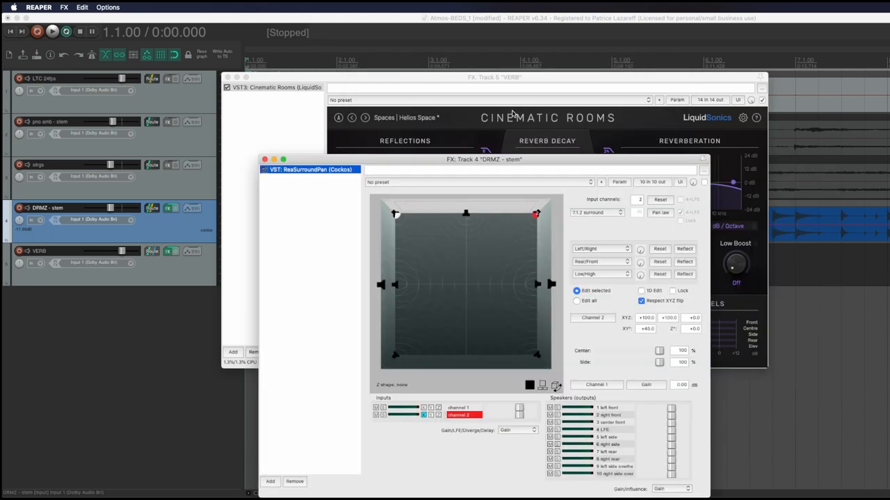
drag(489, 163, 556, 93)
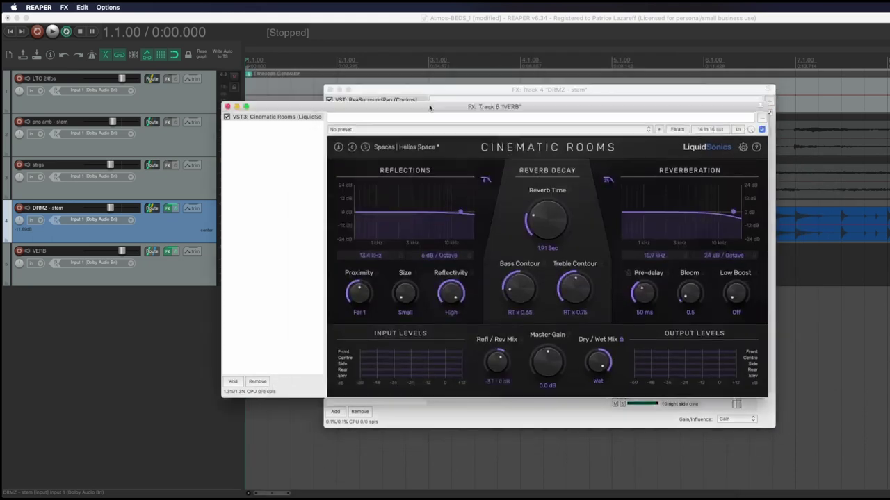
drag(430, 83, 435, 189)
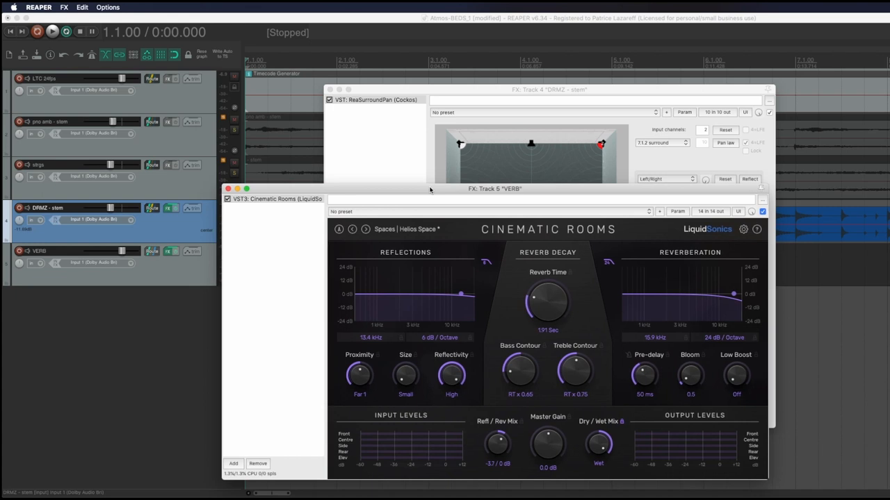
drag(465, 93, 436, 68)
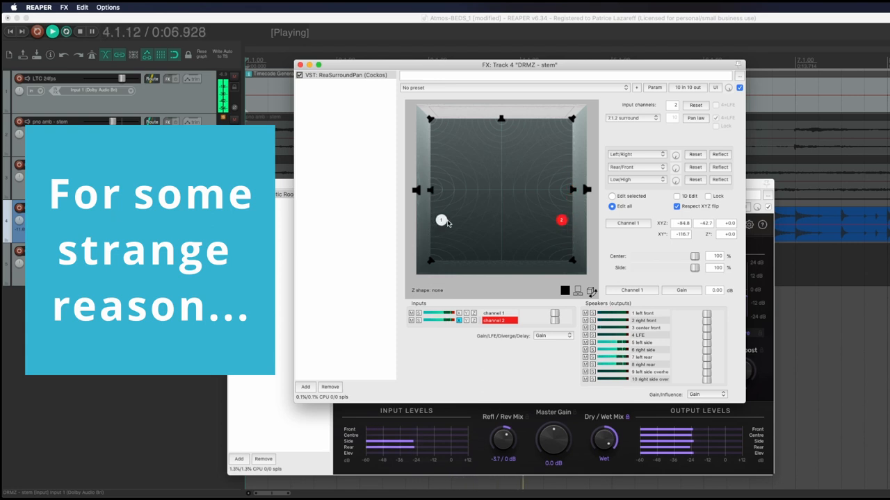
Drag the drum pan pucks apart left and right with slight height during playback, then stop.
drag(444, 221, 483, 150)
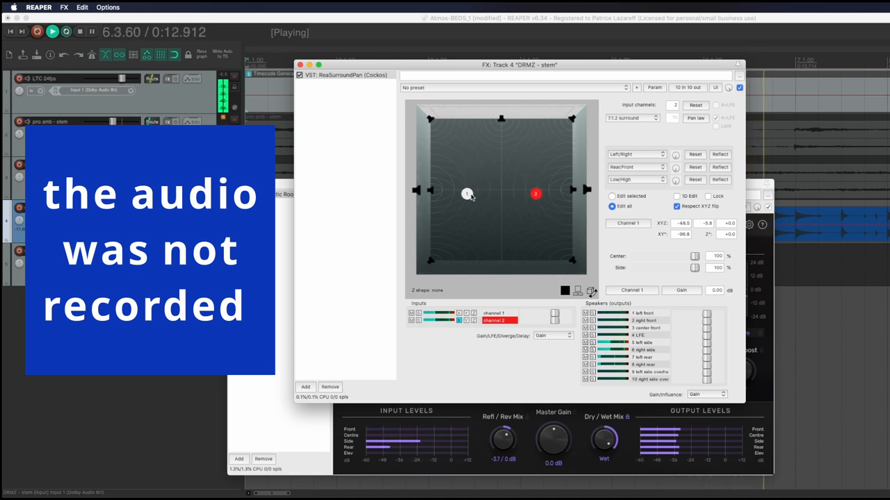
drag(471, 197, 473, 193)
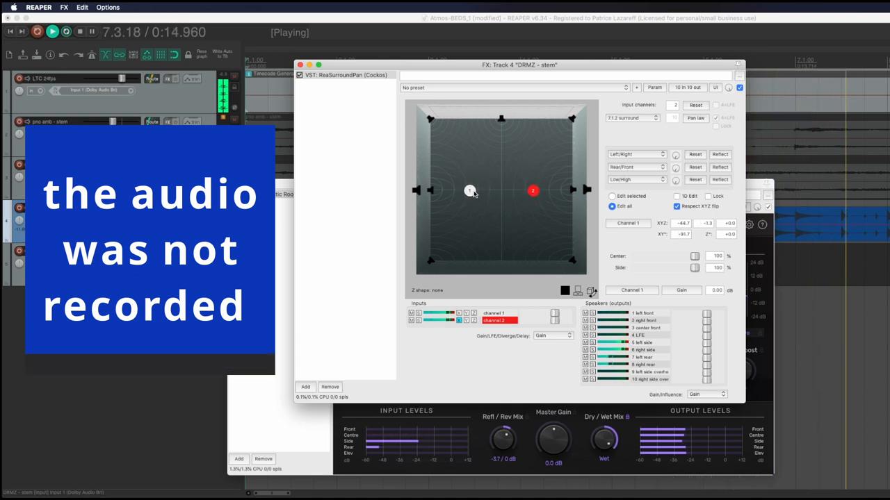
drag(473, 193, 470, 188)
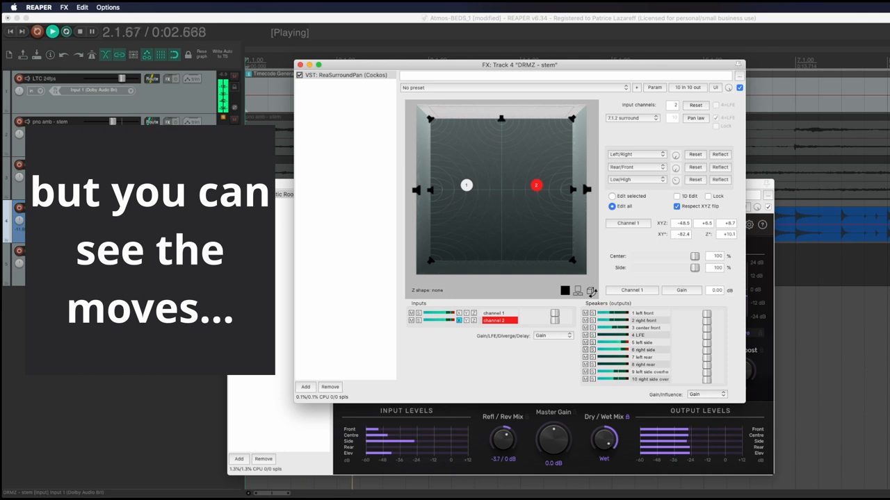
key(space)
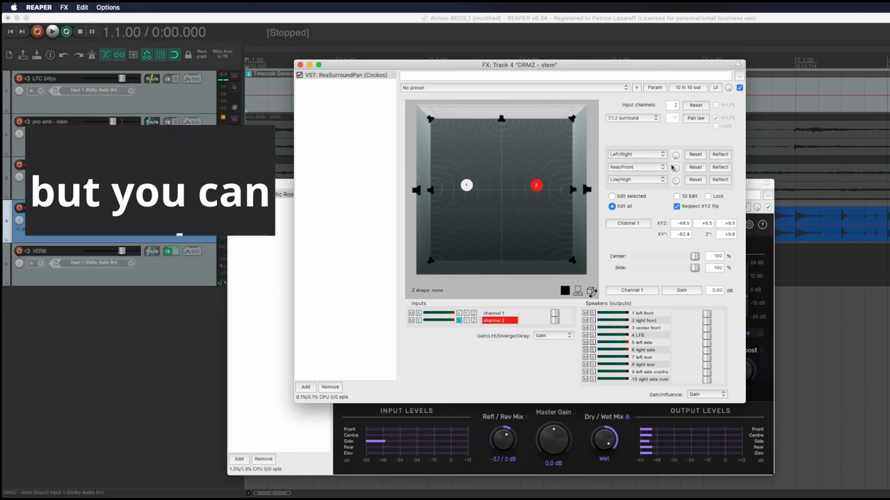